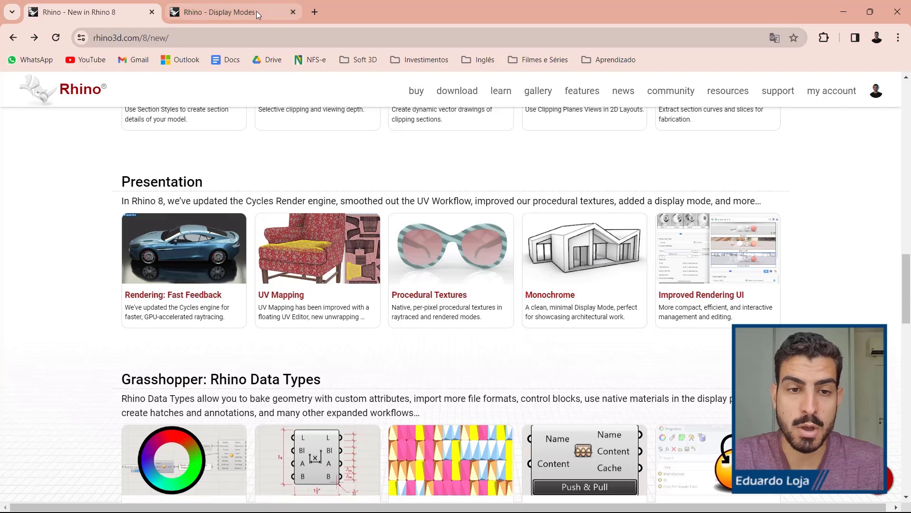
Examine the Monochrome section of the Rhino Display Modes page and its sample house views
left_click(256, 10)
scroll(236, 215, "down", 1)
scroll(234, 212, "down", 1)
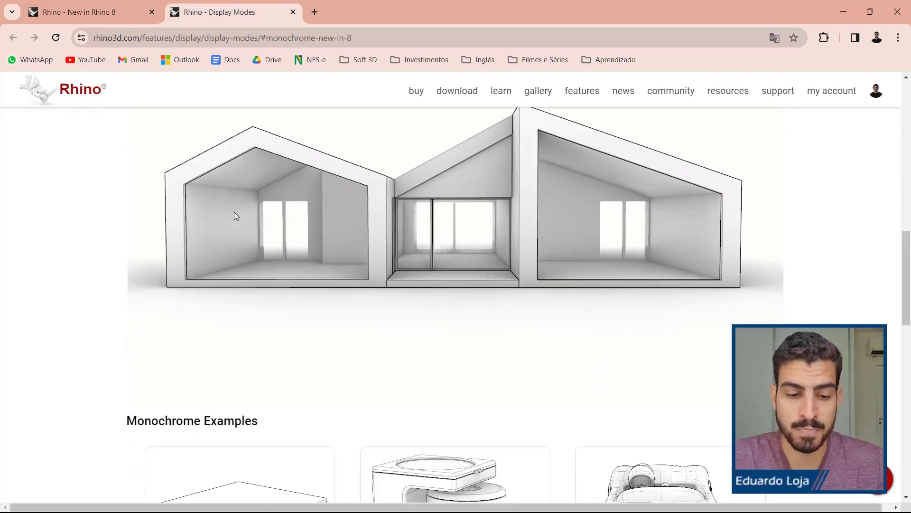
scroll(235, 213, "up", 3)
scroll(271, 273, "up", 1)
scroll(274, 280, "down", 1)
scroll(285, 242, "down", 2)
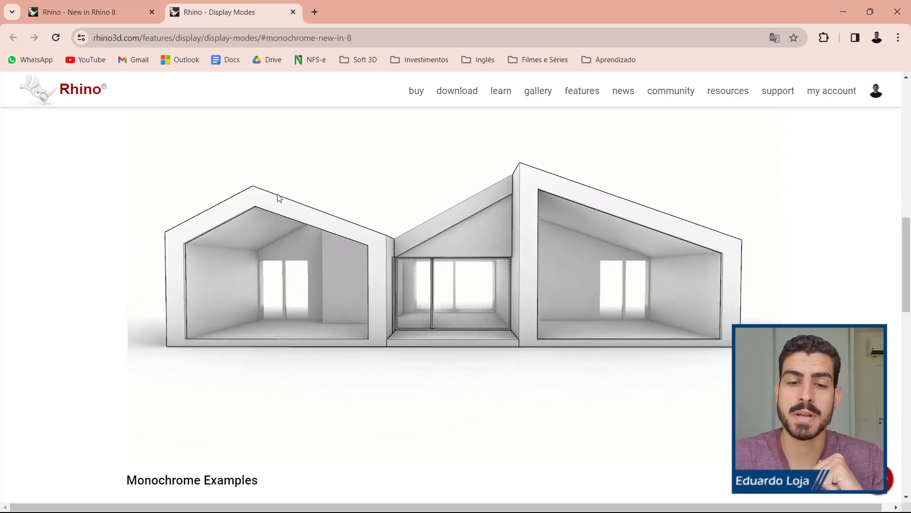
scroll(375, 239, "up", 1)
scroll(428, 251, "down", 1)
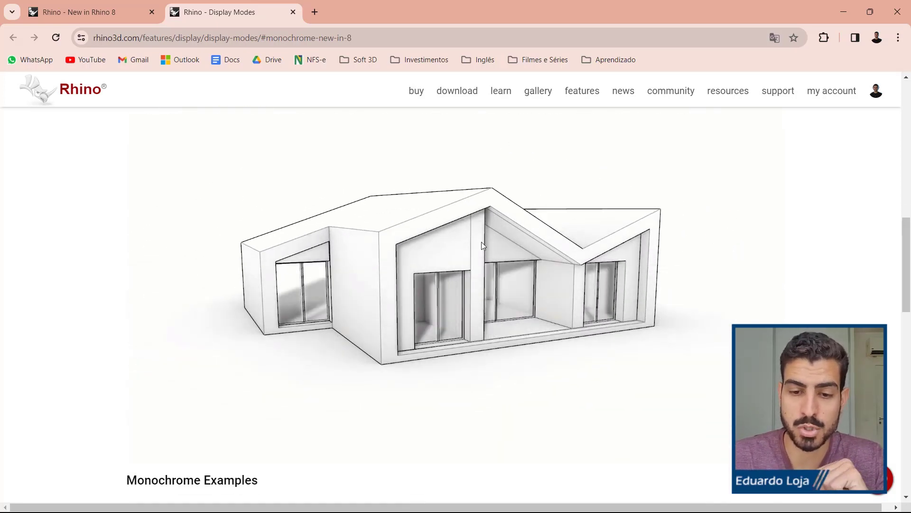
scroll(500, 308, "up", 1)
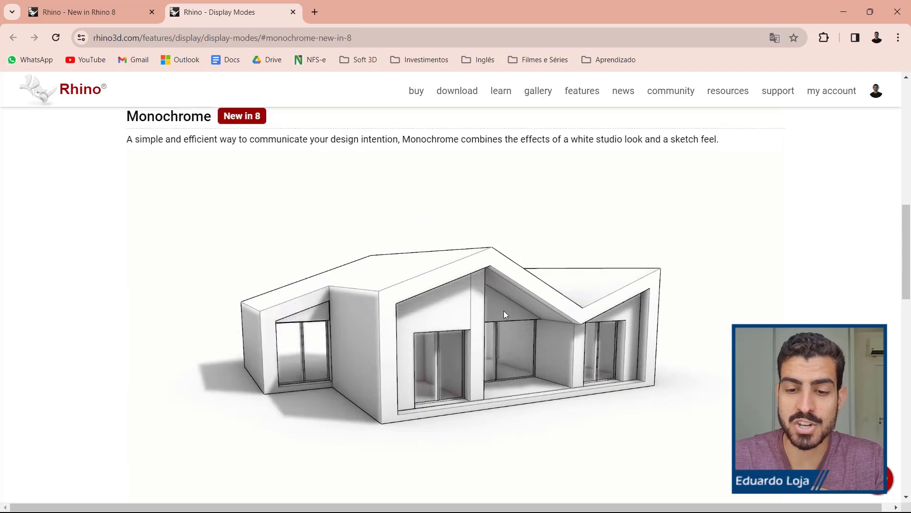
scroll(503, 310, "down", 1)
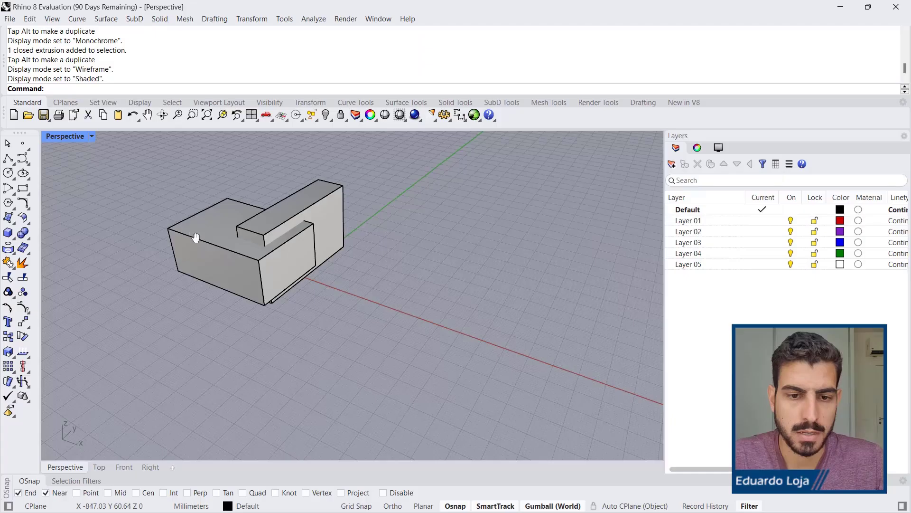
Switch to Rhino 8 and preview the two-box model in the Wireframe, Shaded and Rendered display modes
right_click_drag(198, 238, 319, 281)
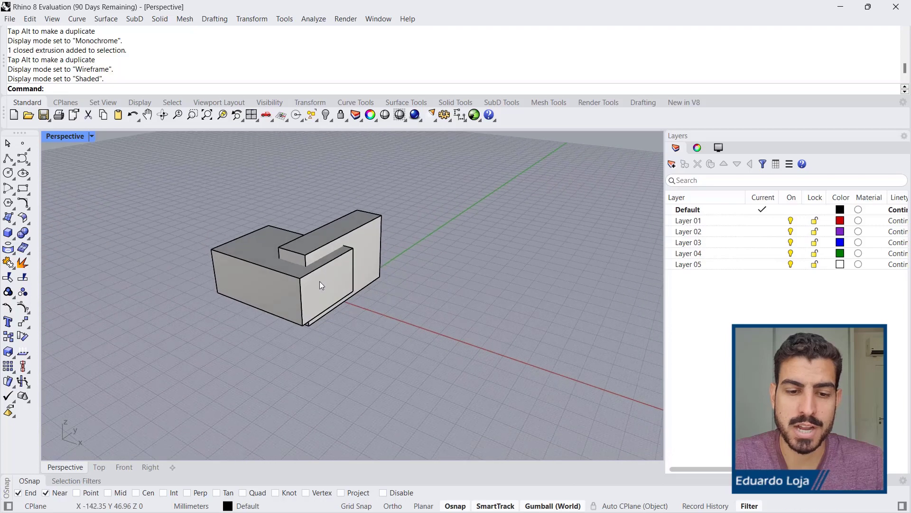
left_click(93, 137)
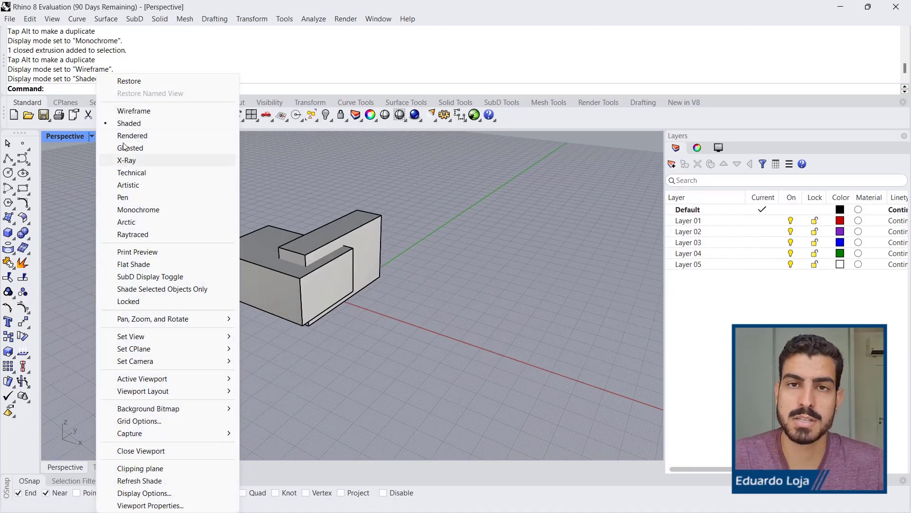
left_click(124, 111)
left_click(90, 138)
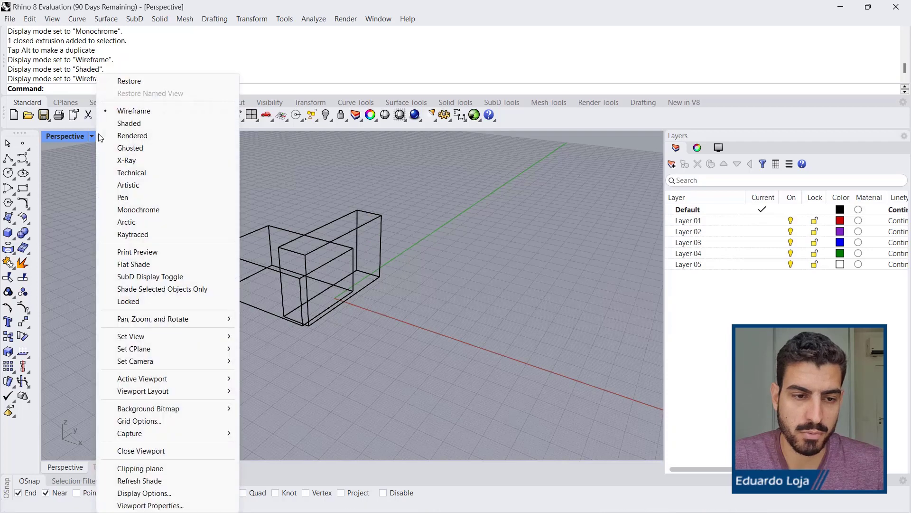
left_click(124, 122)
left_click(93, 137)
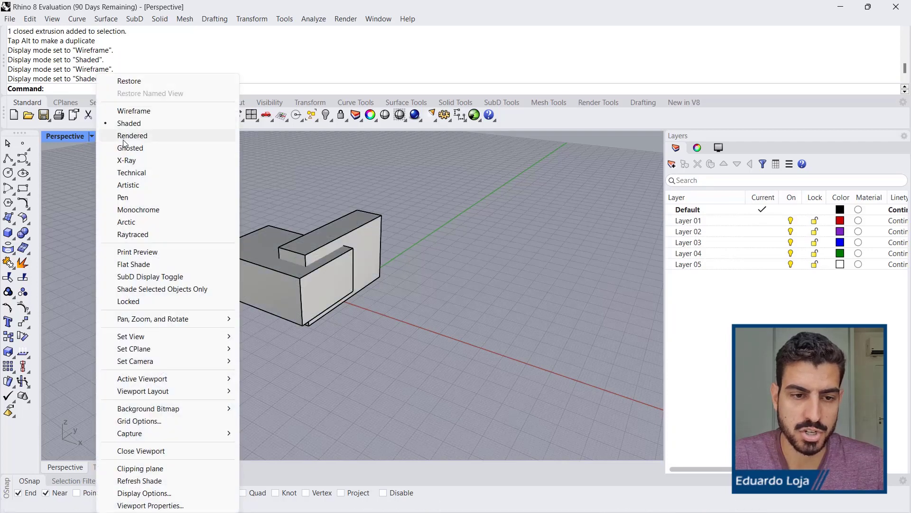
left_click(125, 135)
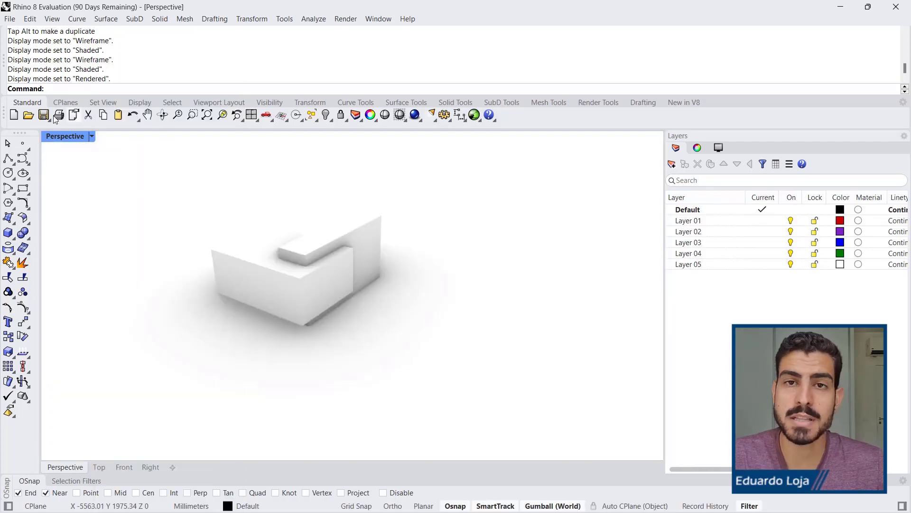
Set the Perspective viewport to the Monochrome display mode and inspect the boxes from several angles
left_click(90, 137)
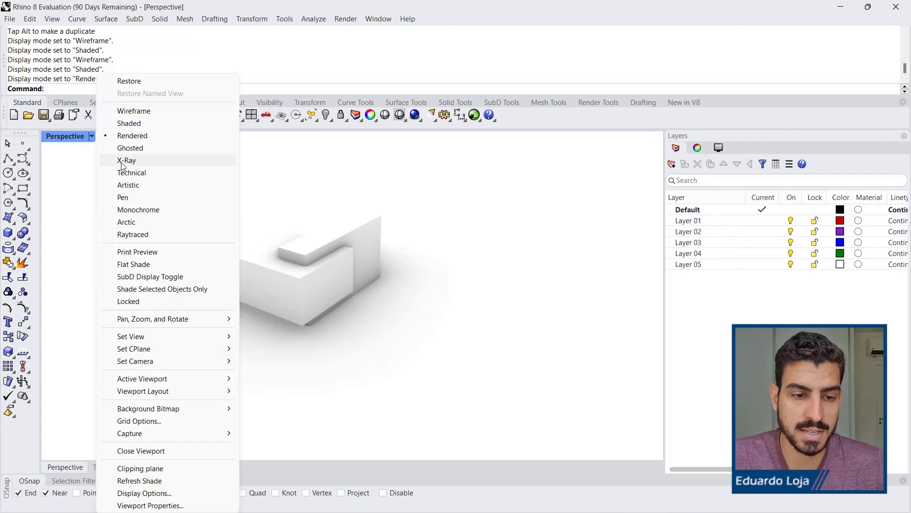
left_click(141, 211)
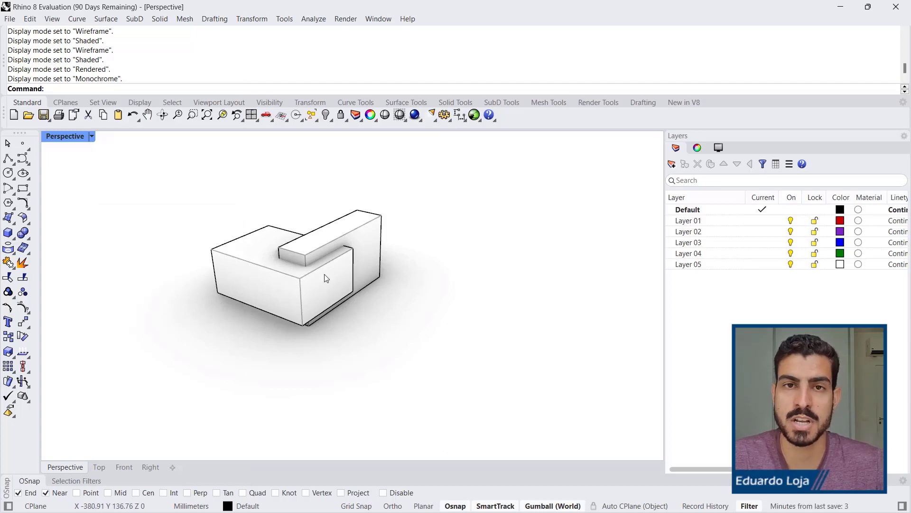
right_click_drag(293, 290, 264, 275)
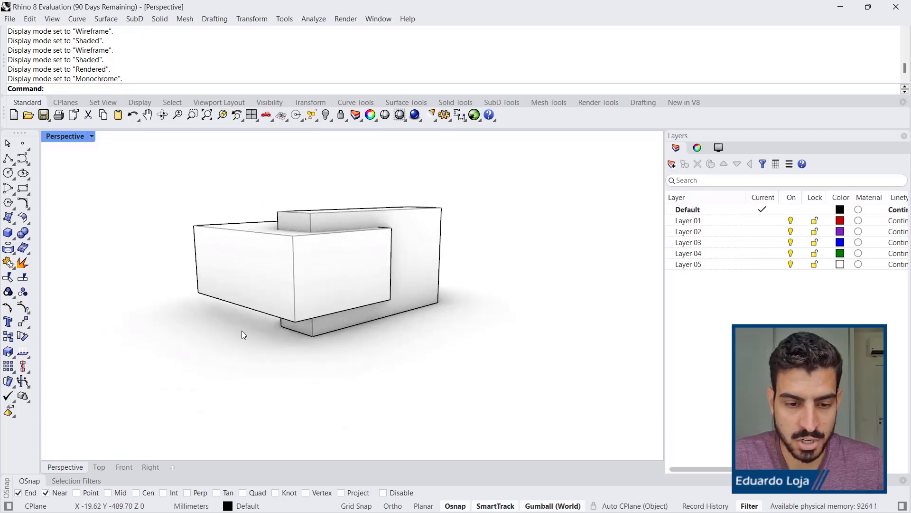
right_click_drag(329, 285, 351, 275, "shift")
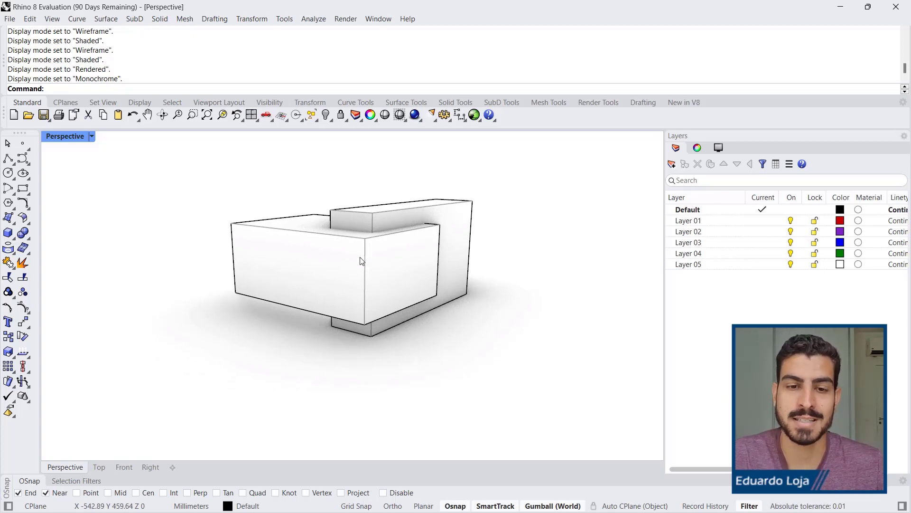
right_click_drag(362, 260, 250, 215)
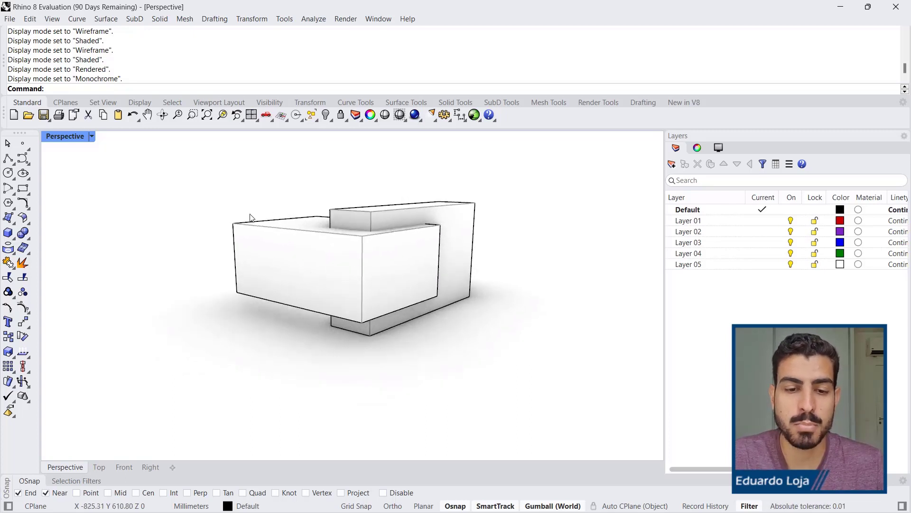
Preview the model in the Arctic and Rendered display modes for comparison with Monochrome
left_click(94, 136)
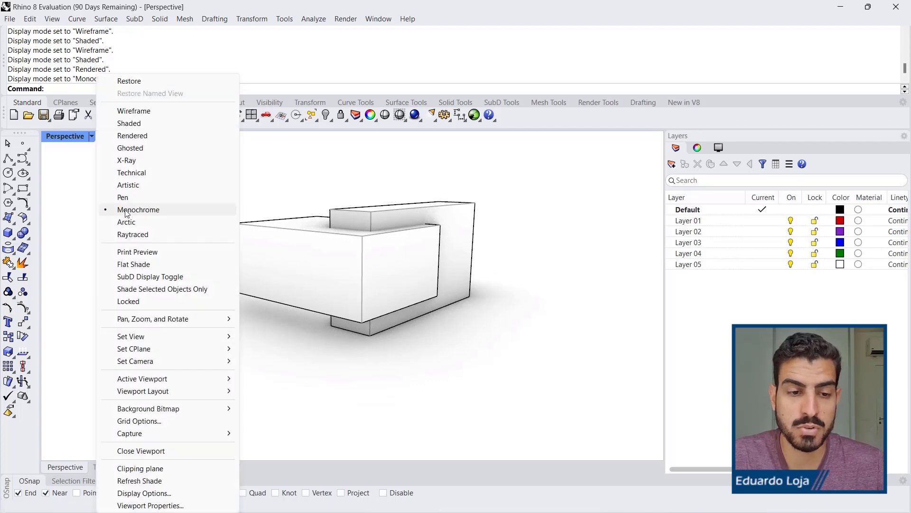
left_click(133, 223)
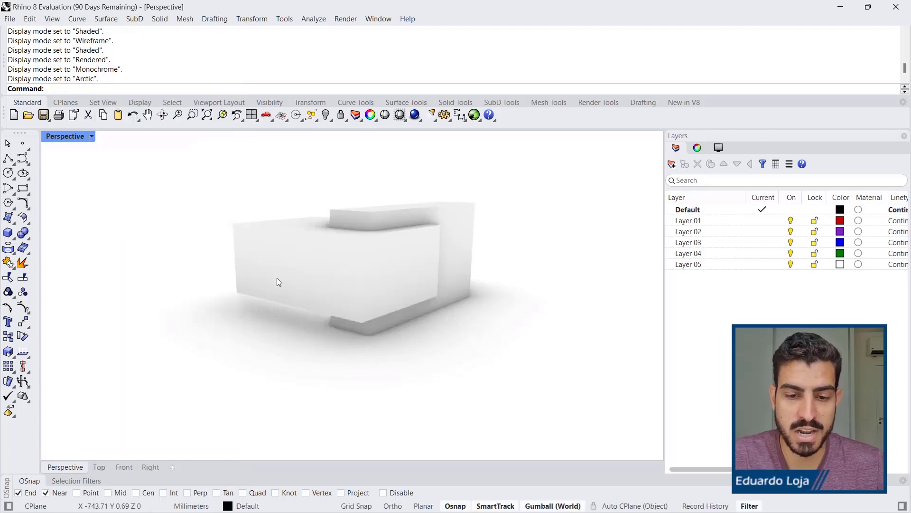
right_click_drag(277, 278, 287, 315)
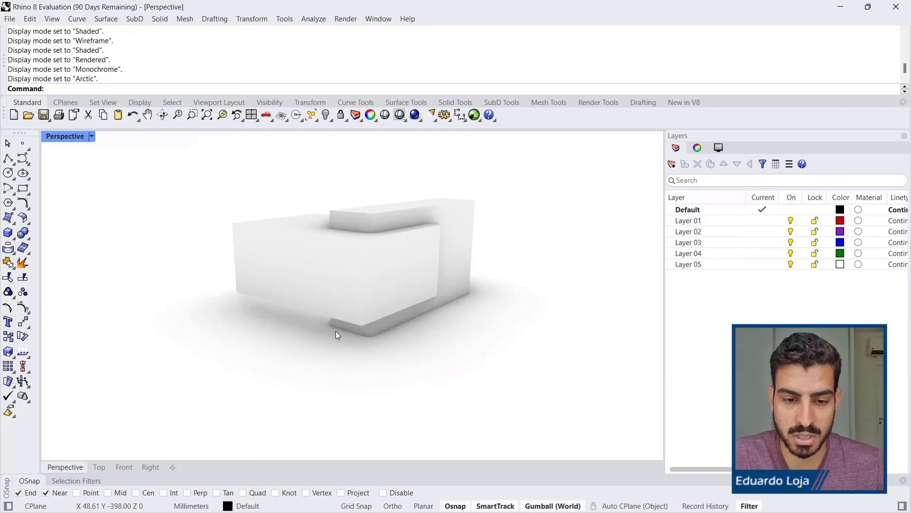
left_click(93, 136)
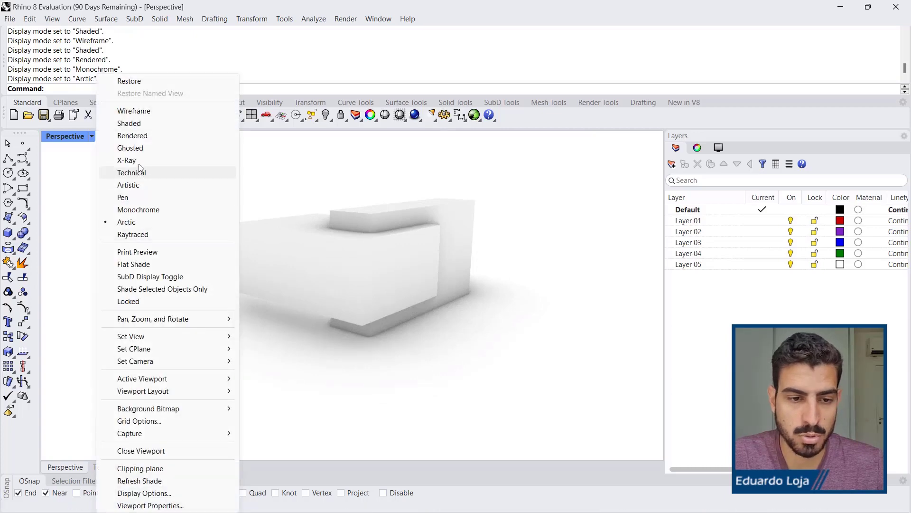
left_click(133, 136)
Return the Perspective viewport to the Monochrome display mode and inspect the model's edges and shadows up close
left_click(92, 136)
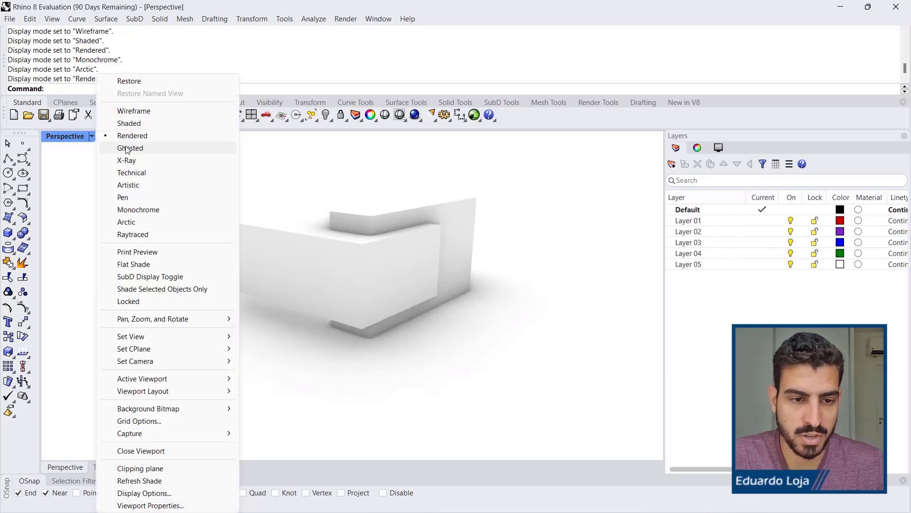
left_click(130, 209)
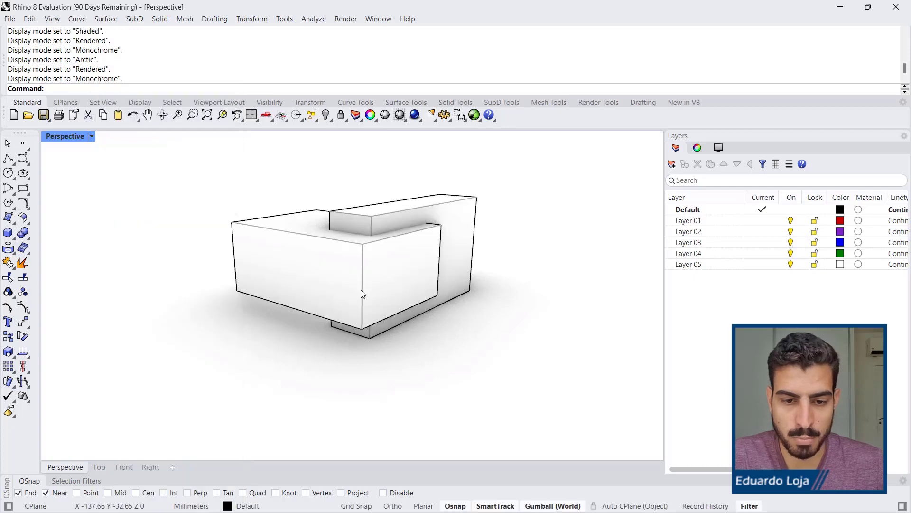
right_click_drag(363, 294, 417, 226)
scroll(332, 225, "up", 5)
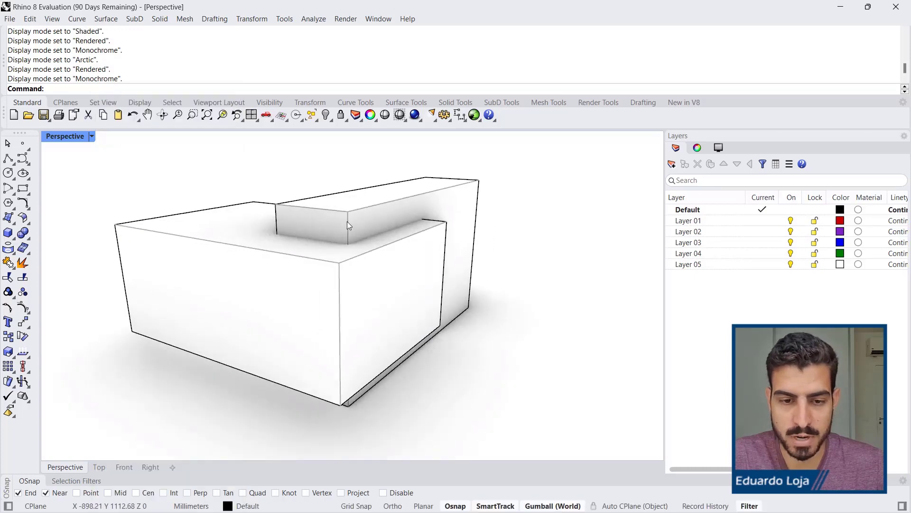
scroll(348, 225, "down", 3)
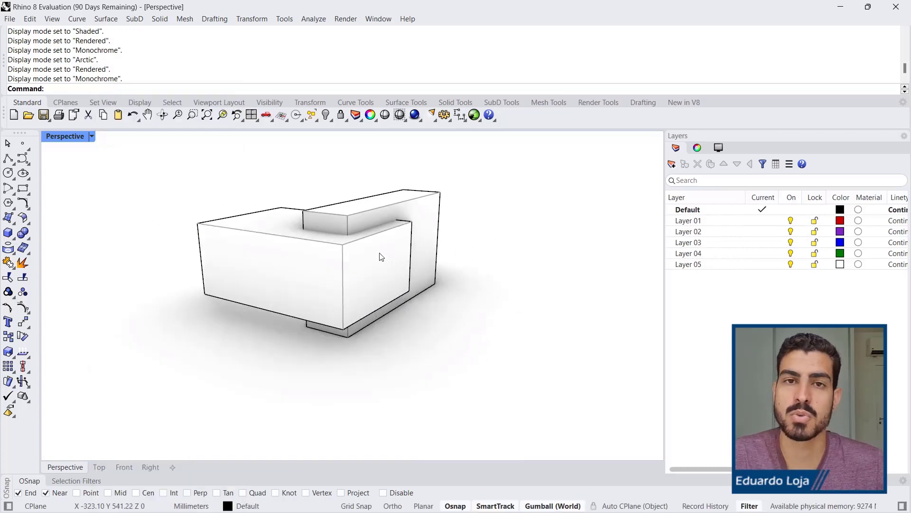
right_click_drag(350, 273, 332, 269)
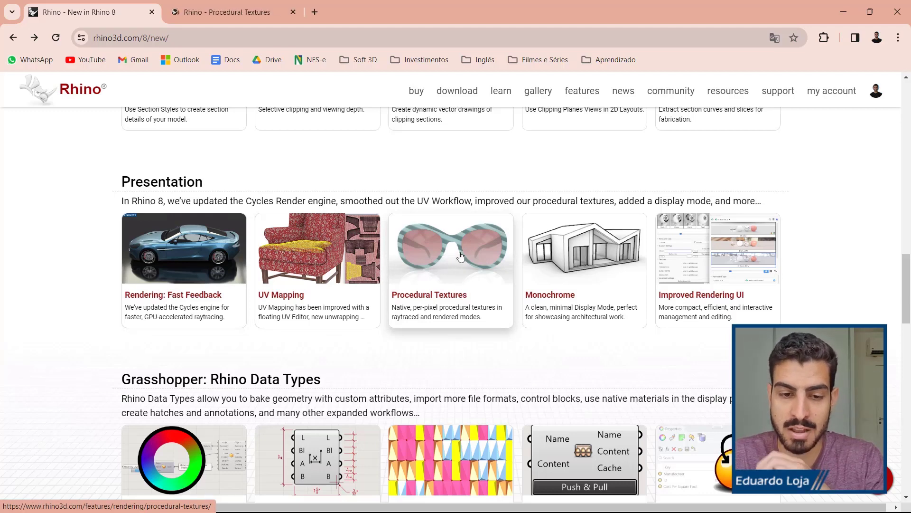
Switch to the browser's Procedural Textures page and compare the Rhino 7 and Rhino 8 dots textures under Native Procedurals
left_click(215, 16)
scroll(38, 208, "down", 3)
scroll(37, 208, "down", 1)
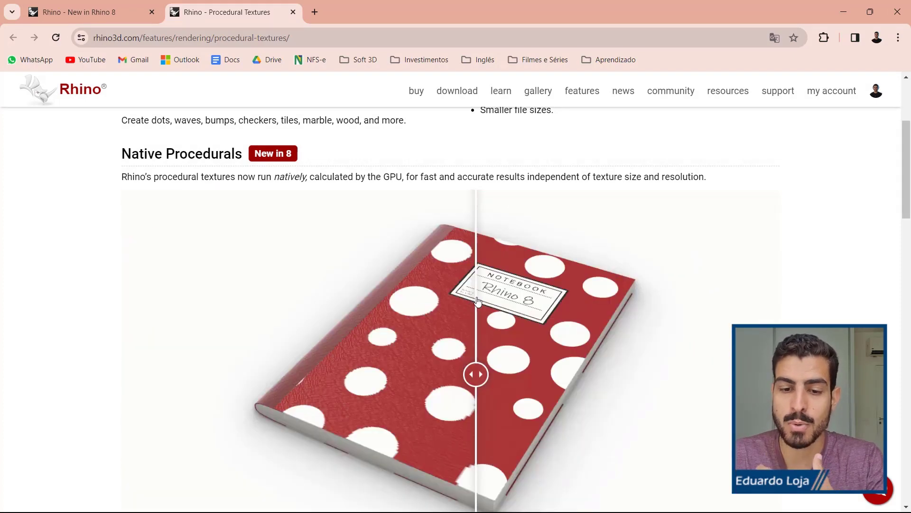
scroll(479, 301, "down", 1)
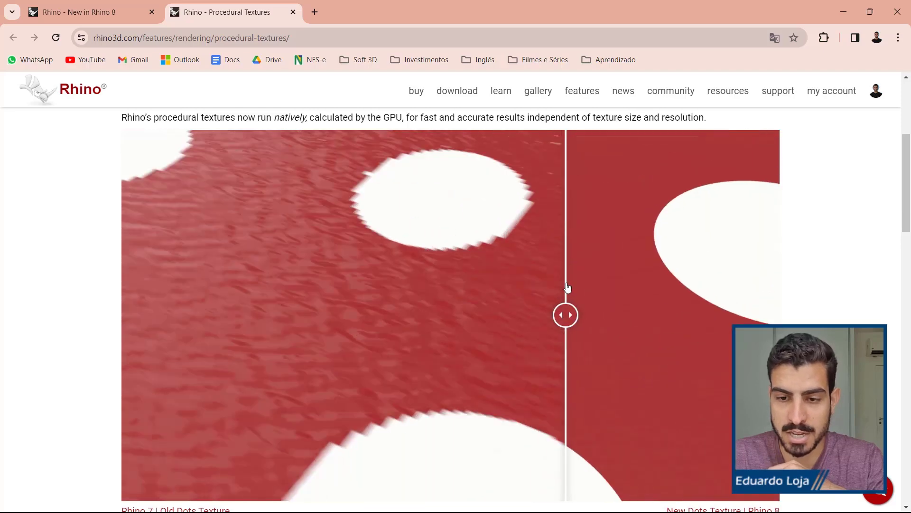
scroll(444, 288, "down", 1)
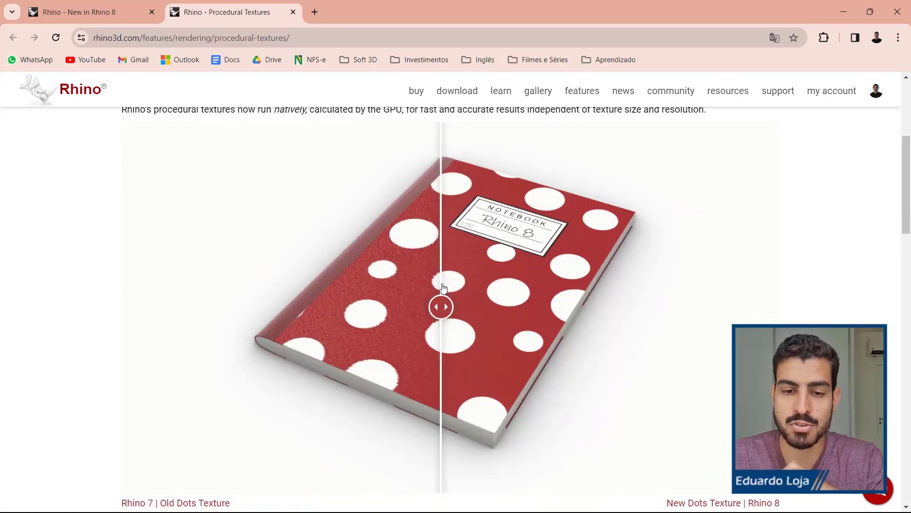
scroll(453, 276, "down", 1)
scroll(463, 259, "up", 1)
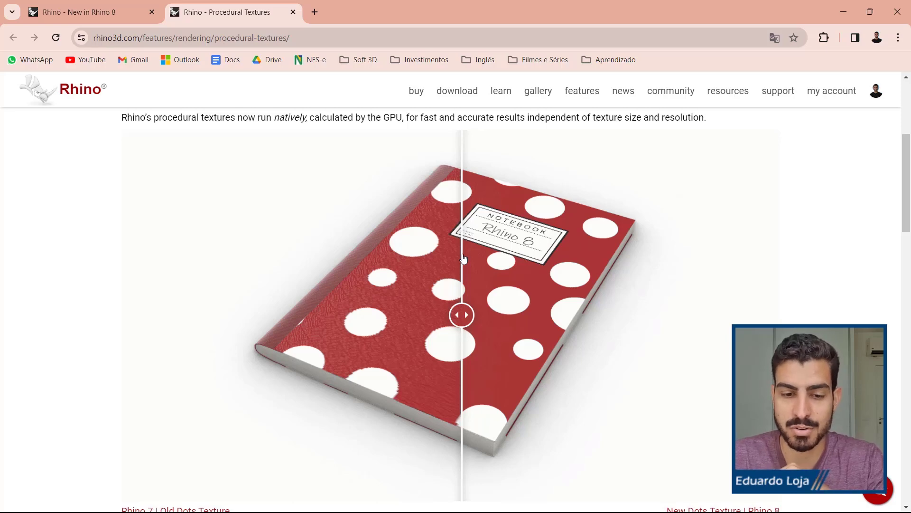
Review the realtime changes and raytraced support sections of the Procedural Textures page, then close that page
scroll(463, 258, "down", 10)
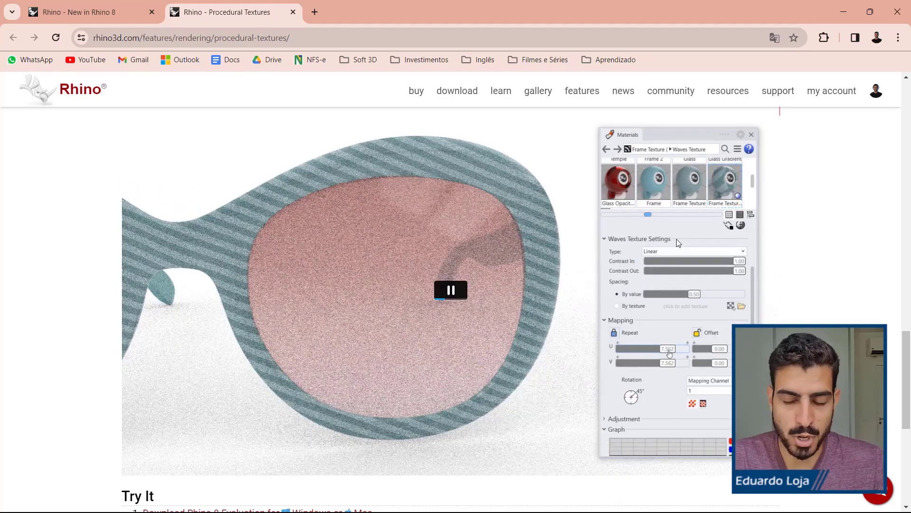
scroll(683, 187, "down", 6)
scroll(684, 187, "up", 5)
scroll(674, 299, "up", 13)
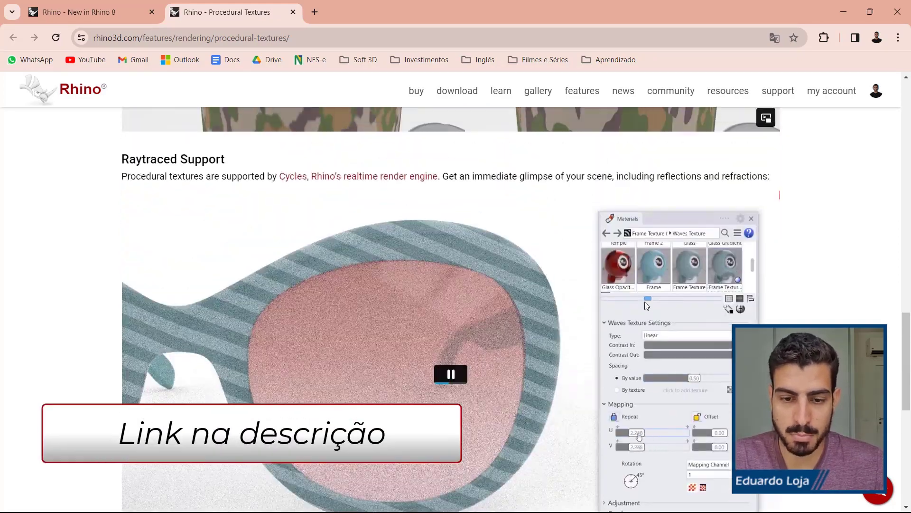
scroll(590, 277, "up", 12)
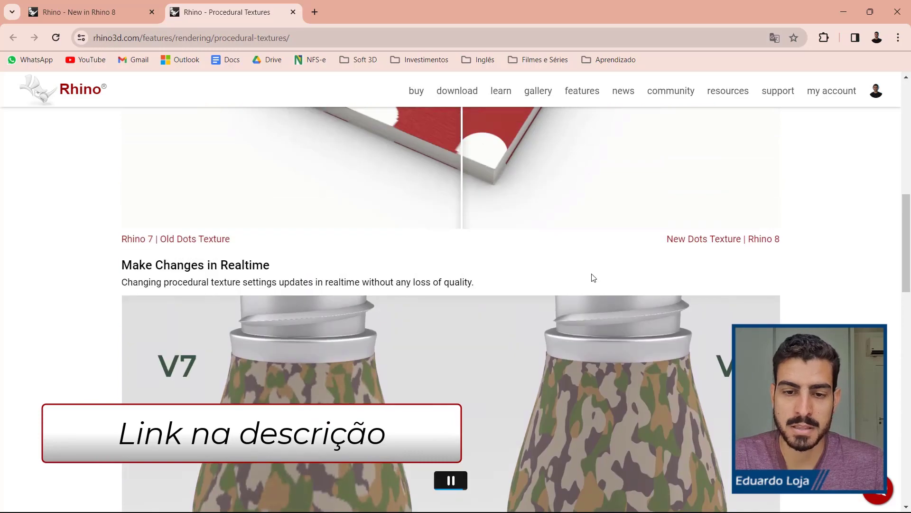
scroll(457, 392, "down", 1)
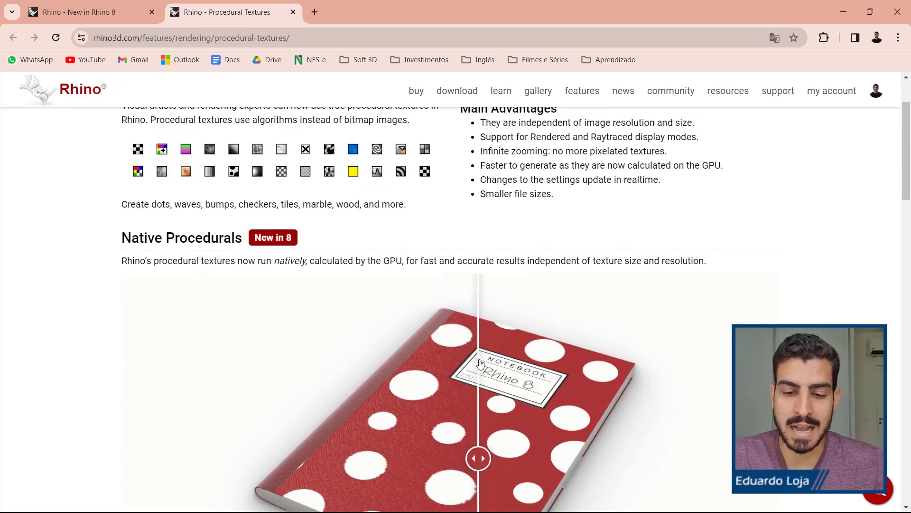
middle_click(221, 10)
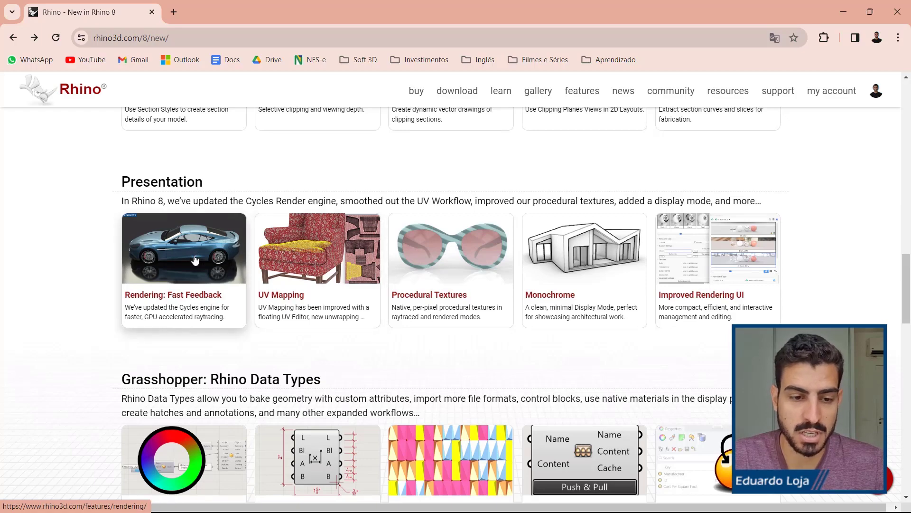
Open the Rendering: Fast Feedback page and review the Cycles engine update and the compatible rendering engines
left_click(237, 18)
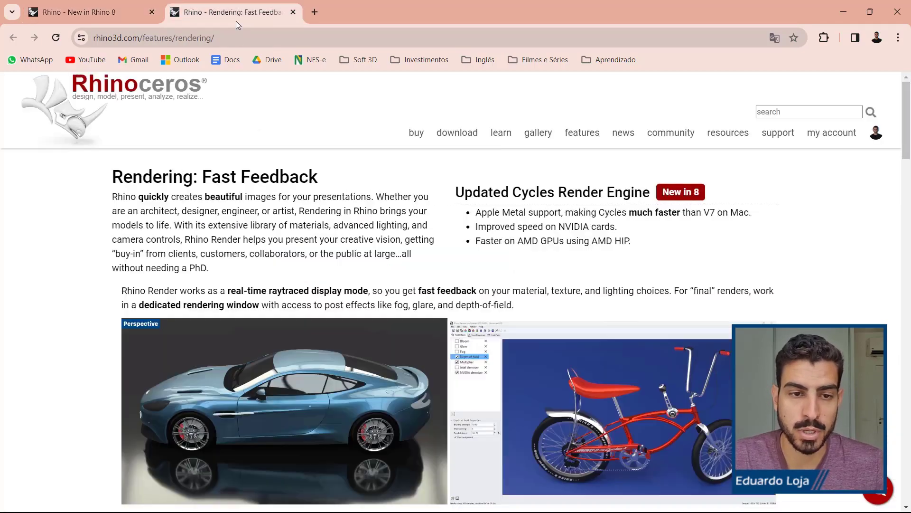
scroll(361, 189, "down", 3)
scroll(361, 189, "down", 10)
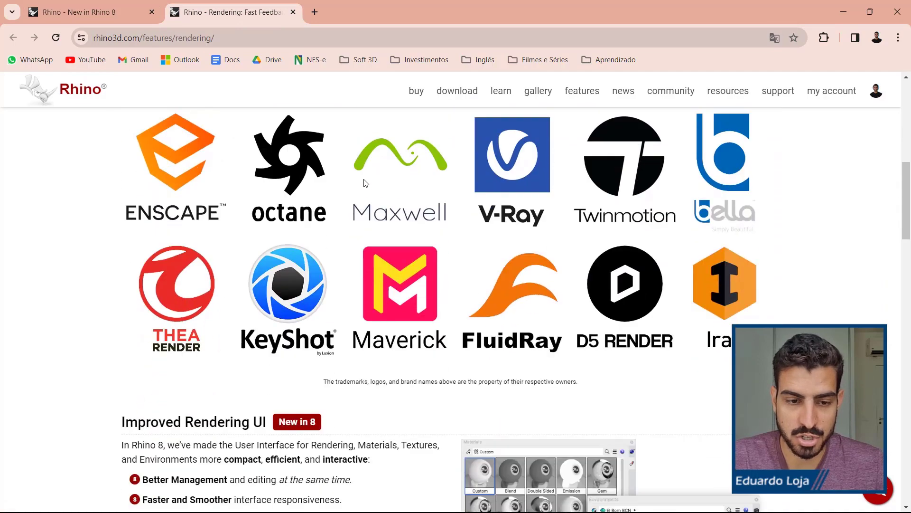
scroll(365, 201, "up", 5)
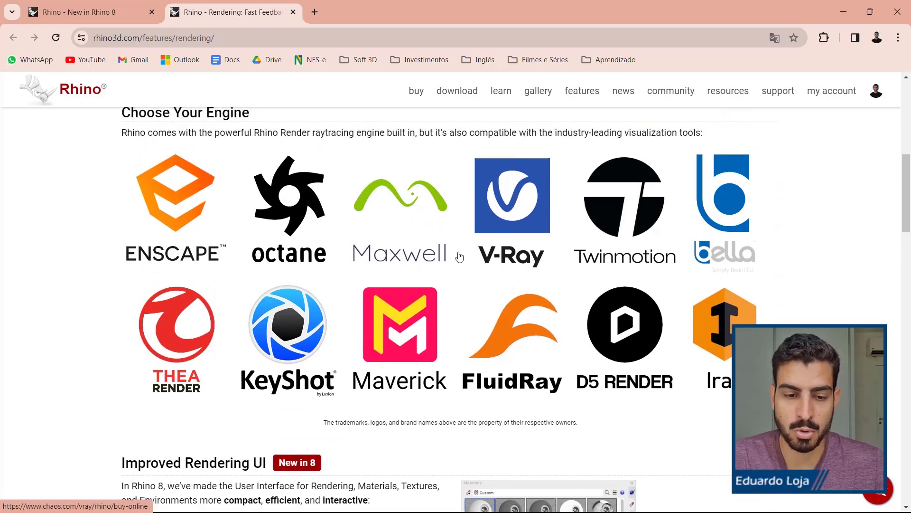
Open the Emissive Materials page from the rendering page, watch its glowing-bulb video, and close the page
scroll(459, 256, "down", 12)
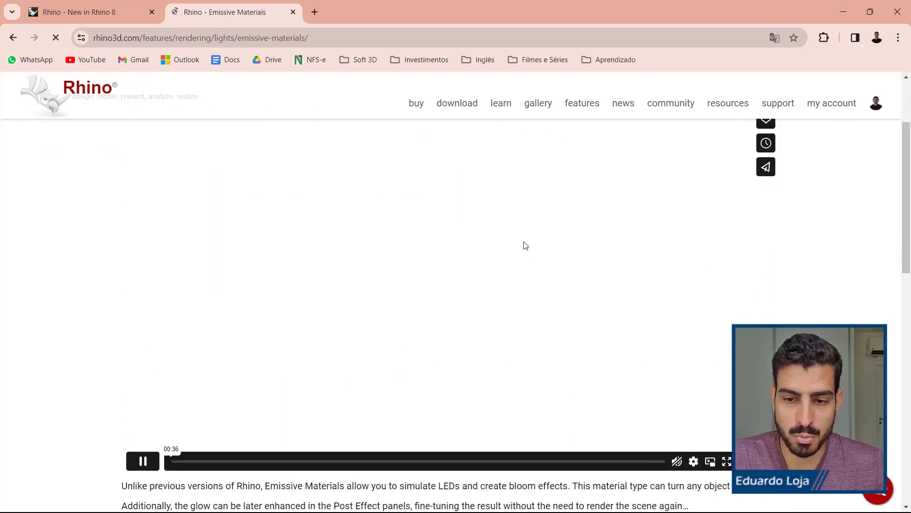
scroll(759, 269, "up", 1)
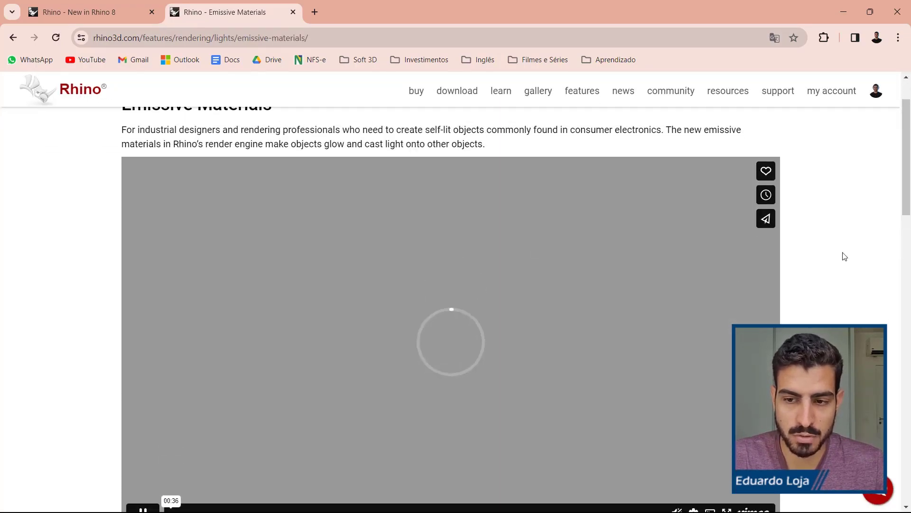
scroll(873, 223, "down", 1)
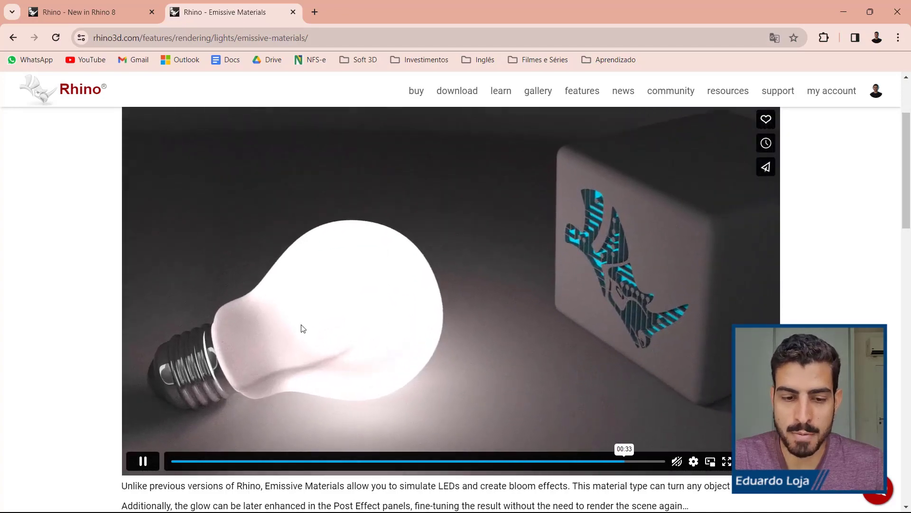
left_click(297, 351)
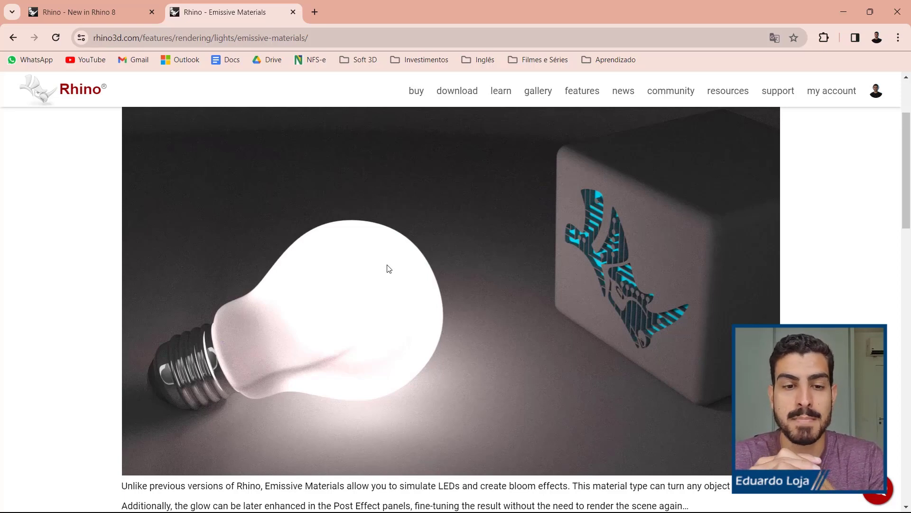
key("ctrl+w")
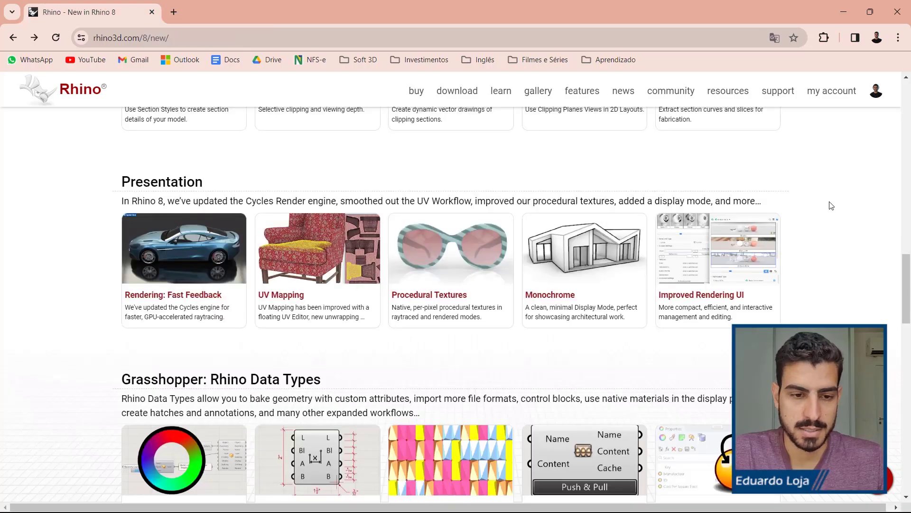
Review the Grasshopper: Rhino Data Types section and continue to the Rhino Refined section of the New in Rhino 8 page
scroll(828, 204, "down", 3)
scroll(903, 306, "down", 1)
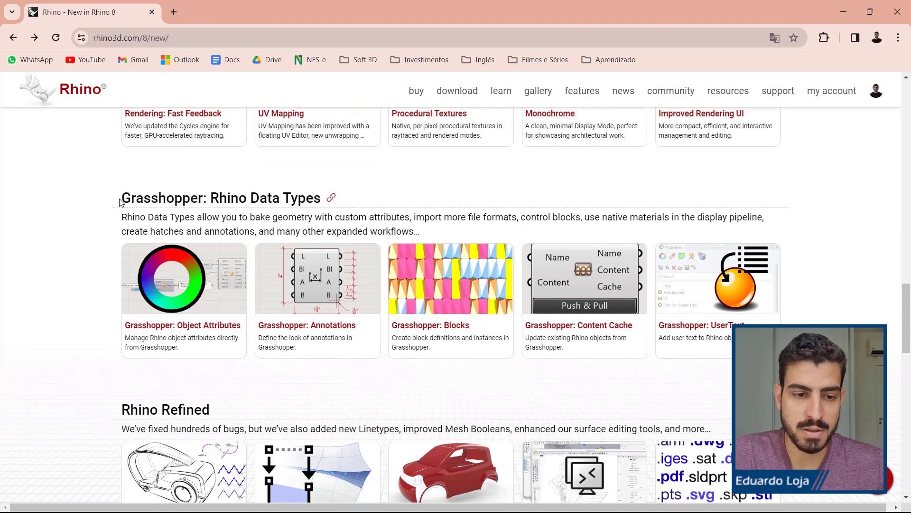
left_click_drag(121, 200, 204, 201)
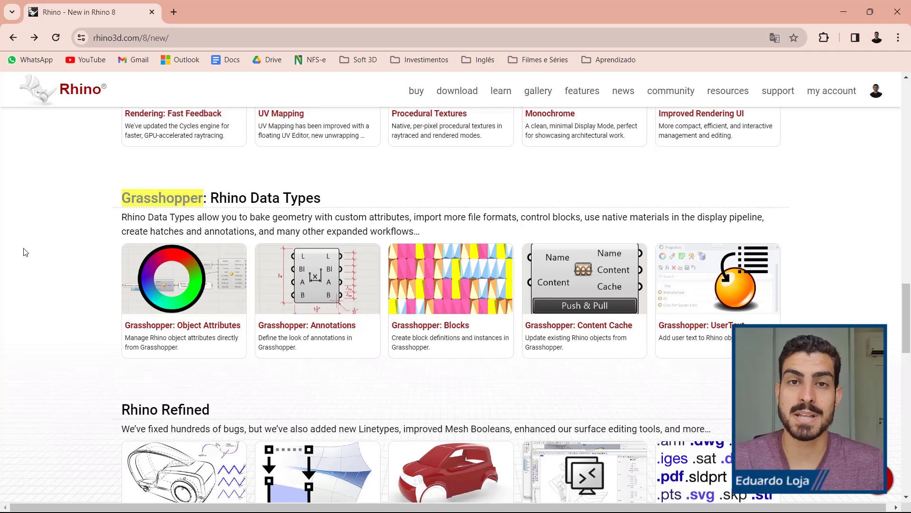
left_click(124, 202)
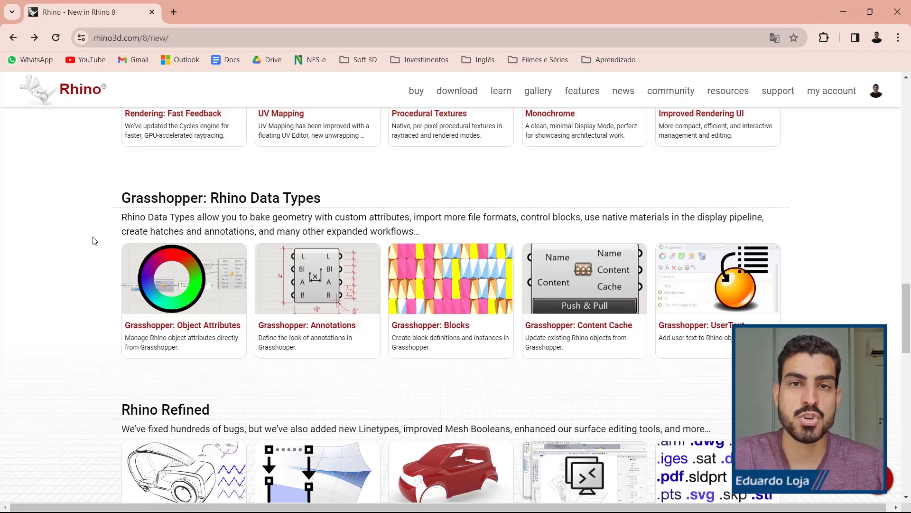
scroll(135, 212, "down", 1)
scroll(107, 179, "down", 1)
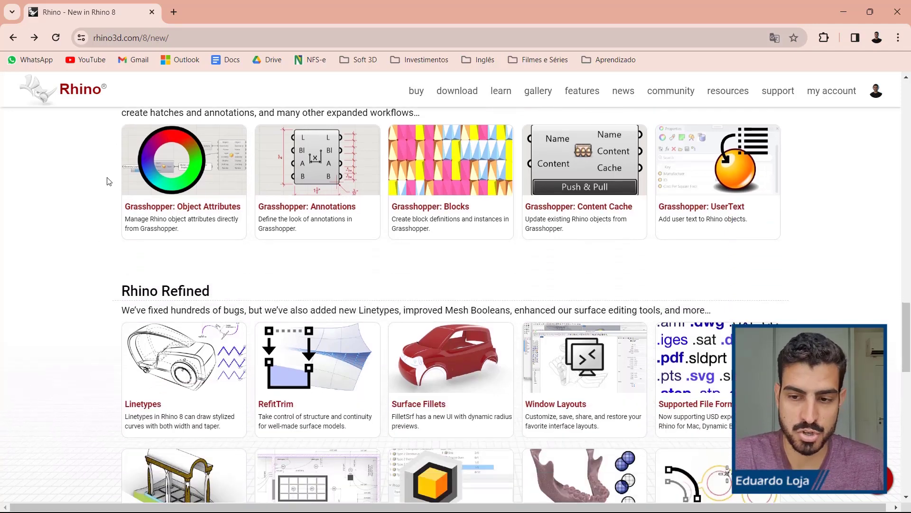
scroll(108, 181, "down", 1)
scroll(109, 183, "down", 1)
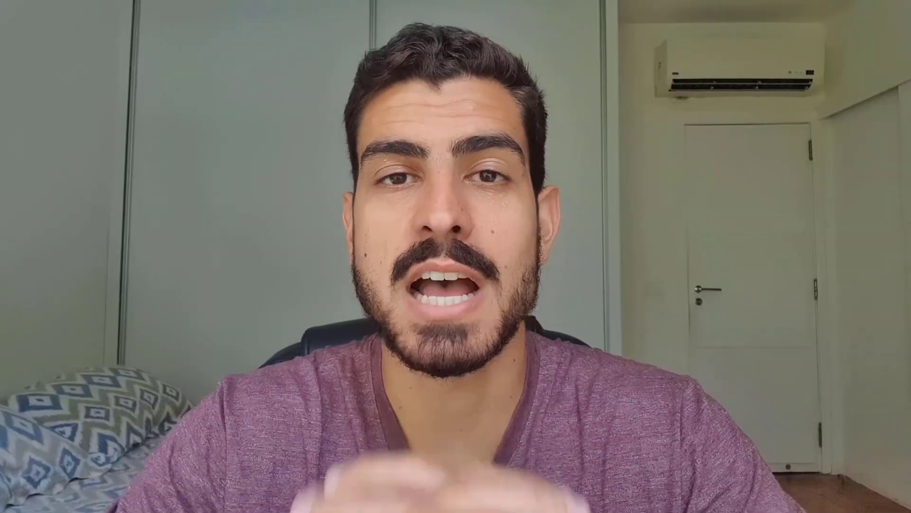
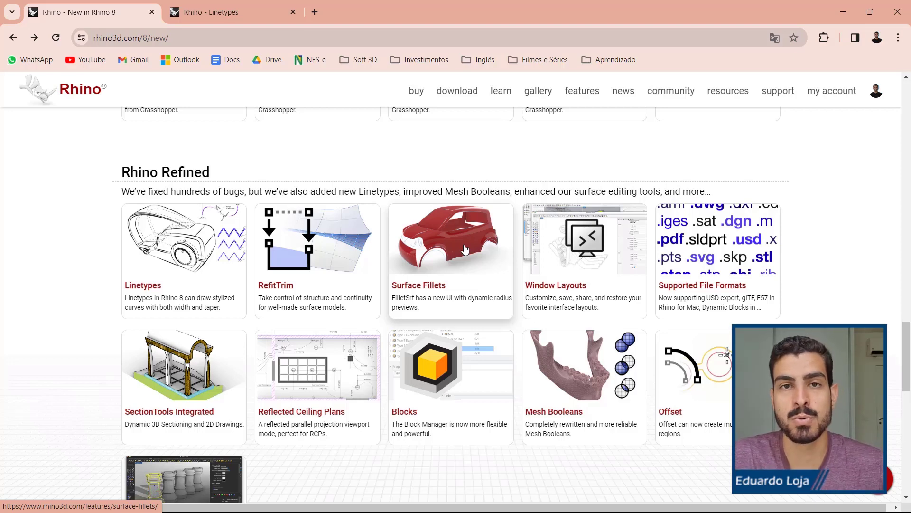
Open the Surface Fillets page in the background, and compare standard and enhanced linetypes on the Linetypes page
middle_click(465, 250)
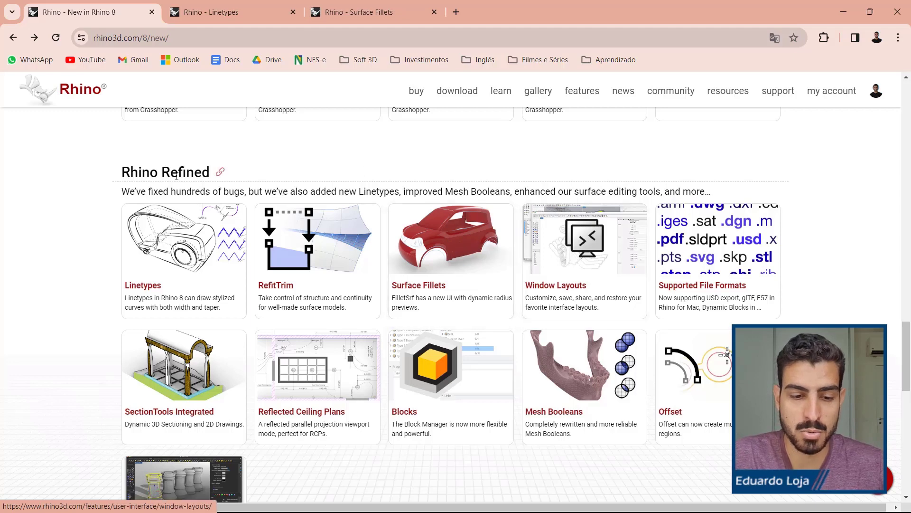
left_click(240, 9)
scroll(48, 242, "down", 1)
scroll(53, 244, "up", 1)
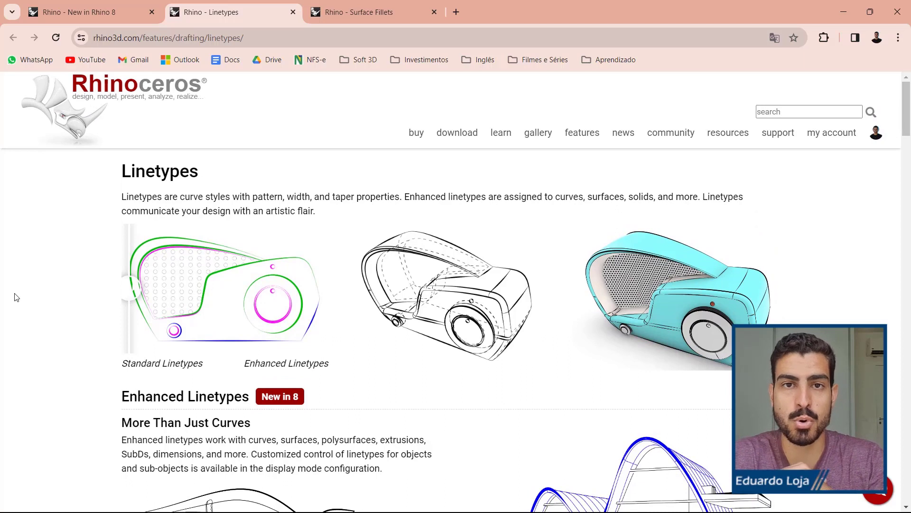
left_click_drag(127, 295, 99, 294)
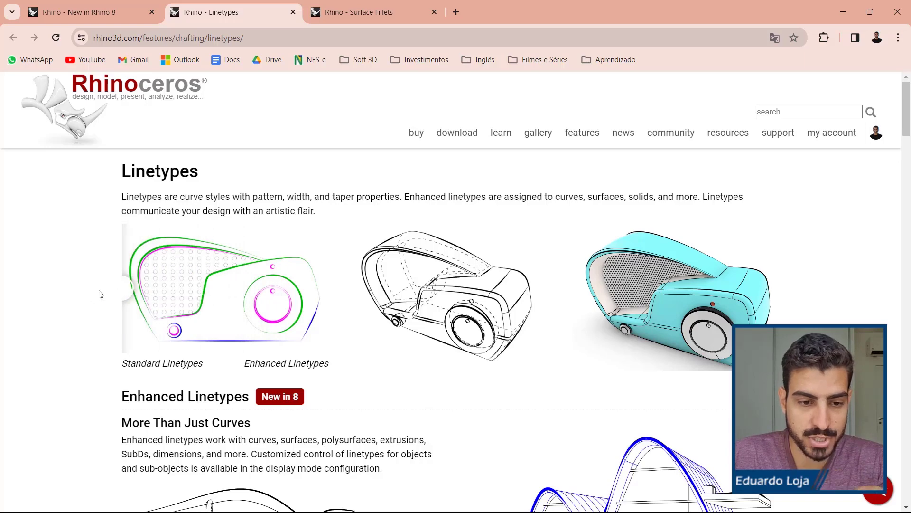
scroll(82, 292, "down", 1)
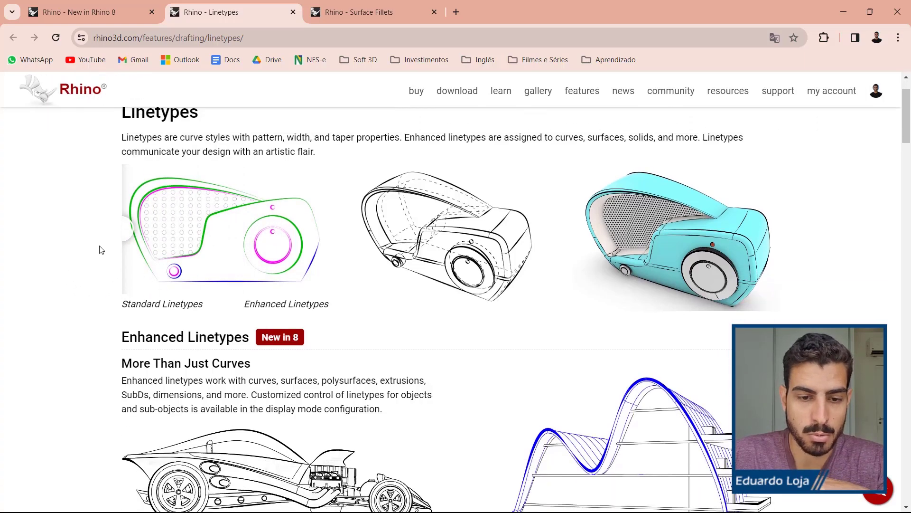
left_click_drag(130, 243, 26, 293)
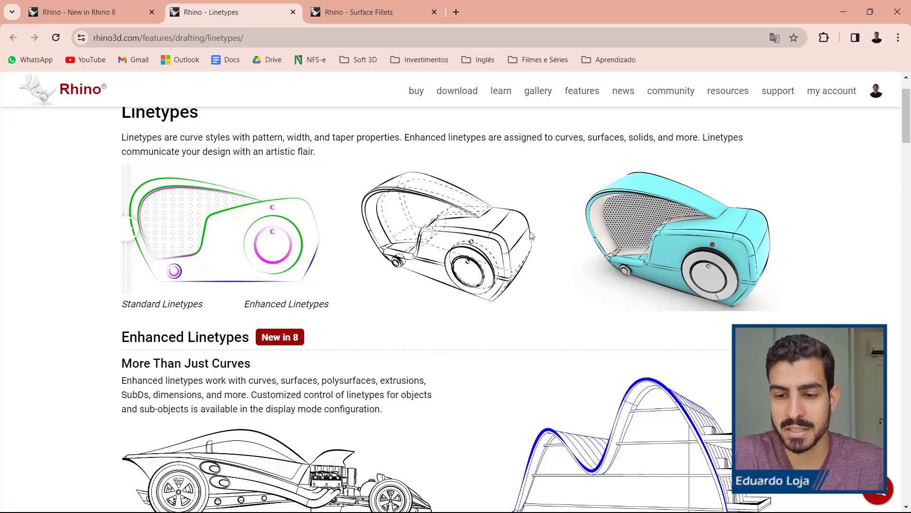
Examine the tapered linetypes, the linetype settings demo, and the Linetypes Panel and Perspective Rotate sections of the Linetypes page
scroll(839, 207, "down", 10)
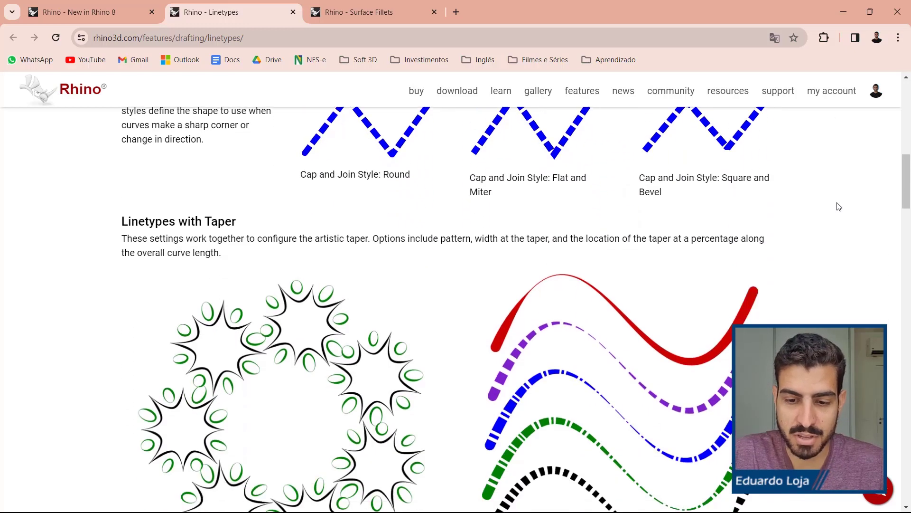
scroll(838, 205, "down", 4)
scroll(639, 266, "up", 1)
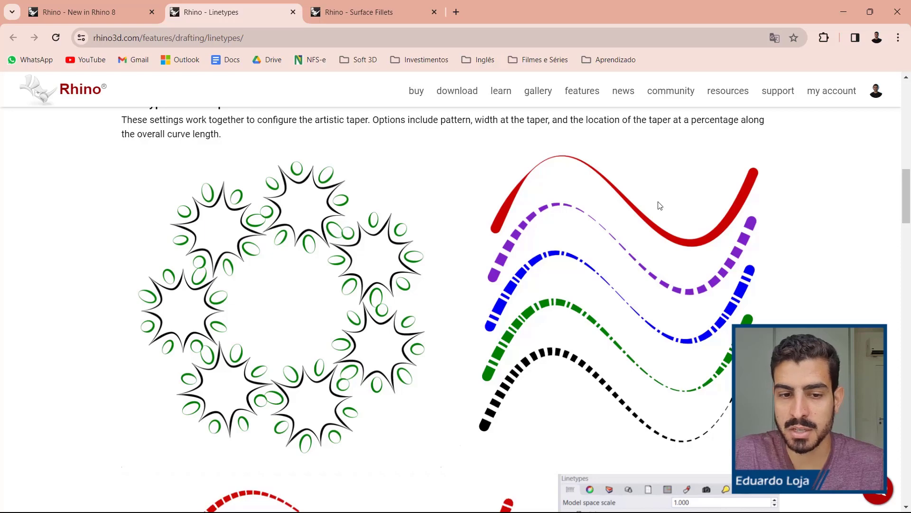
scroll(800, 210, "down", 6)
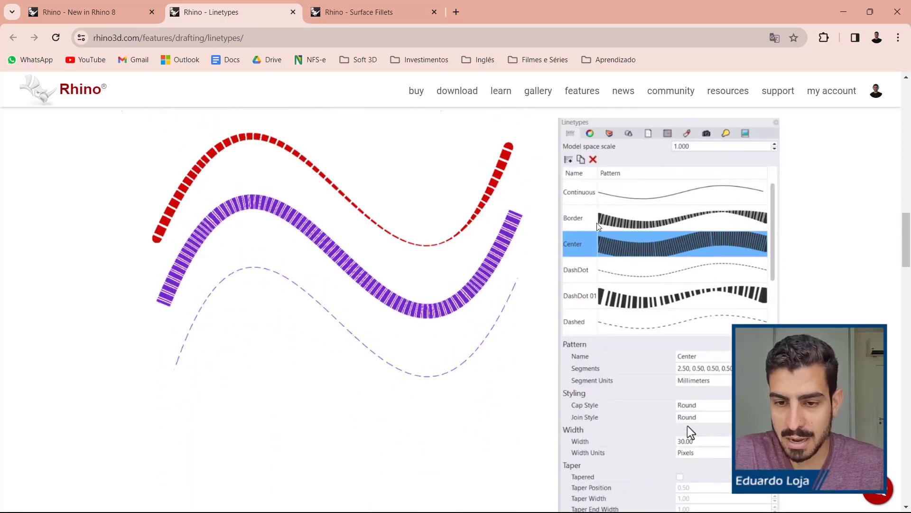
scroll(702, 262, "down", 1)
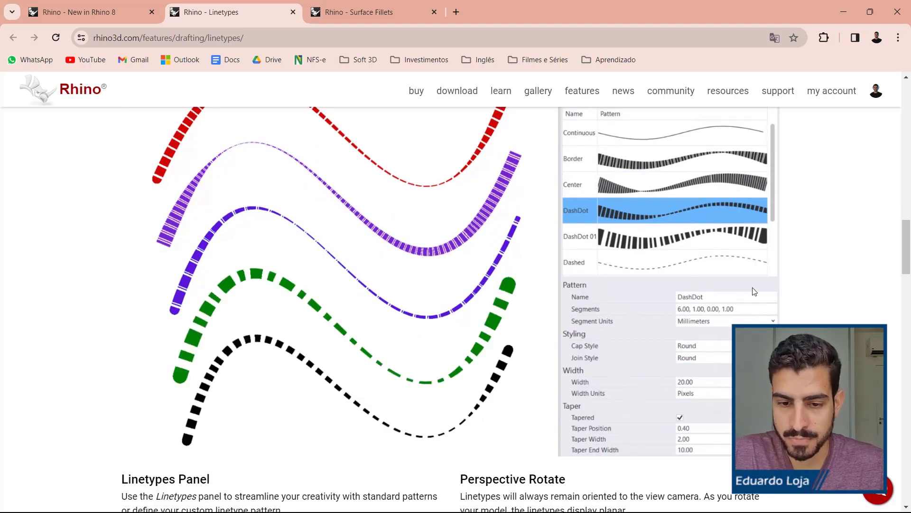
scroll(755, 291, "down", 6)
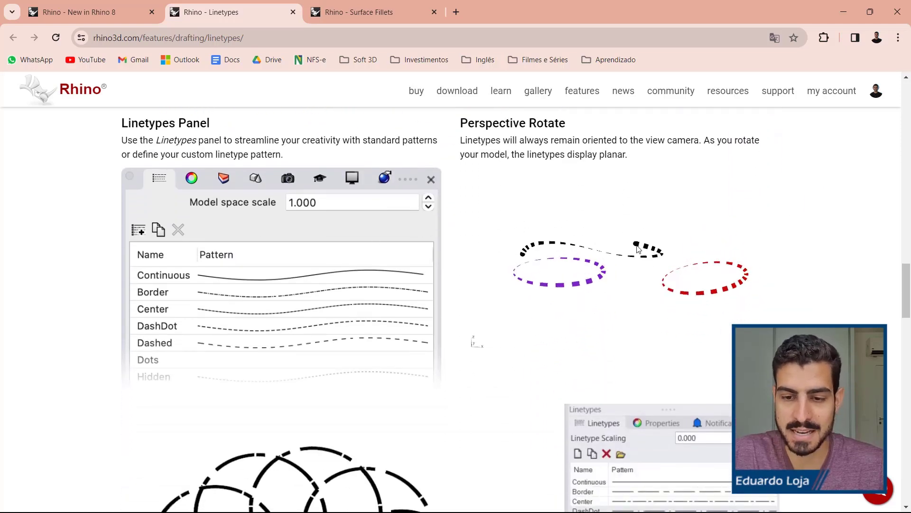
scroll(576, 241, "down", 2)
scroll(665, 197, "up", 3)
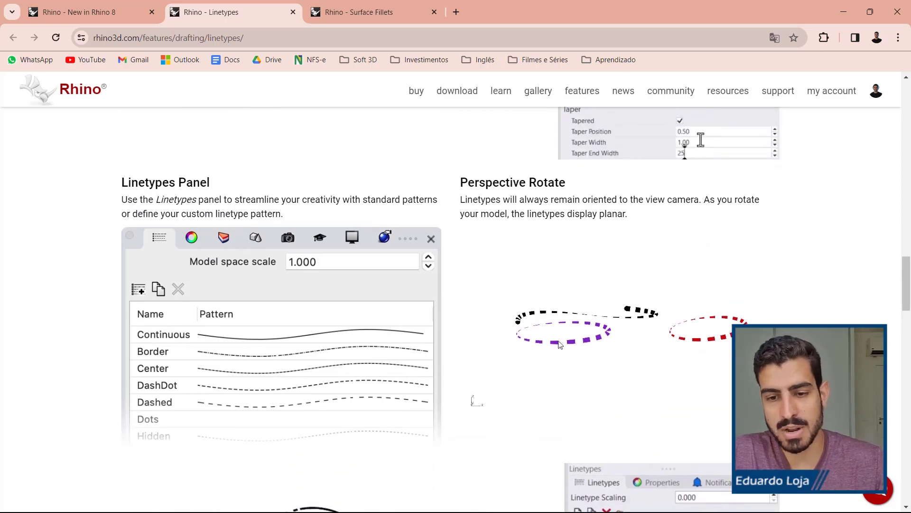
Switch to Rhino and draw an open, wavy interpolated curve through four points in the Perspective viewport
key("alt+Tab")
left_click(28, 165)
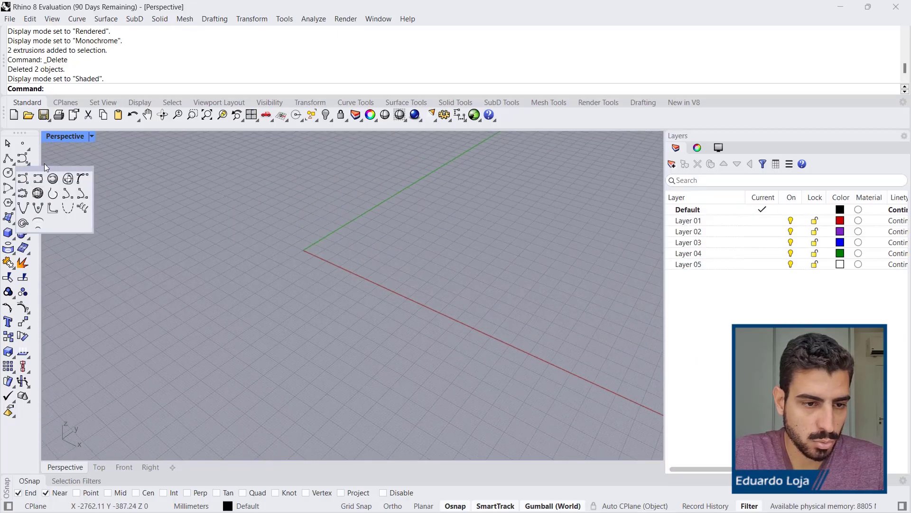
left_click(44, 178)
left_click(129, 220)
left_click(268, 167)
left_click(252, 278)
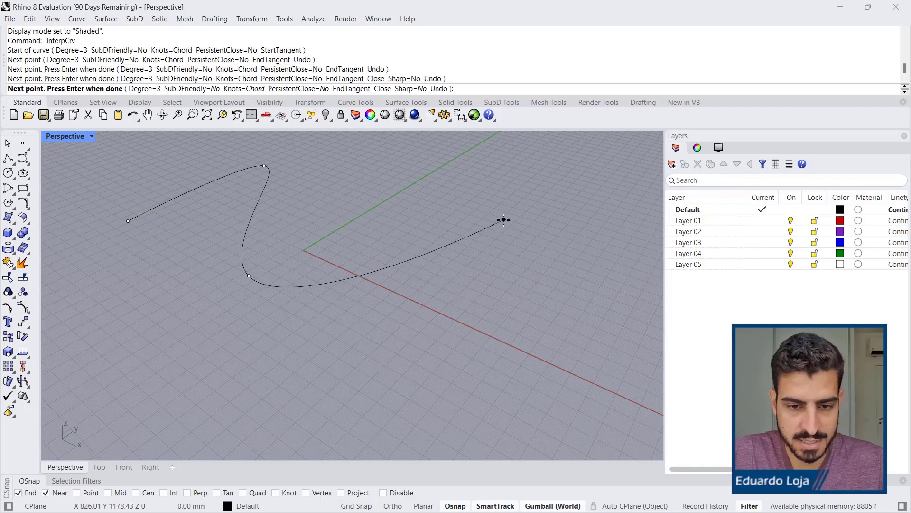
left_click(504, 220)
key("Return")
Show the curve in the maximized Top viewport and select it
right_click_drag(322, 236, 354, 263)
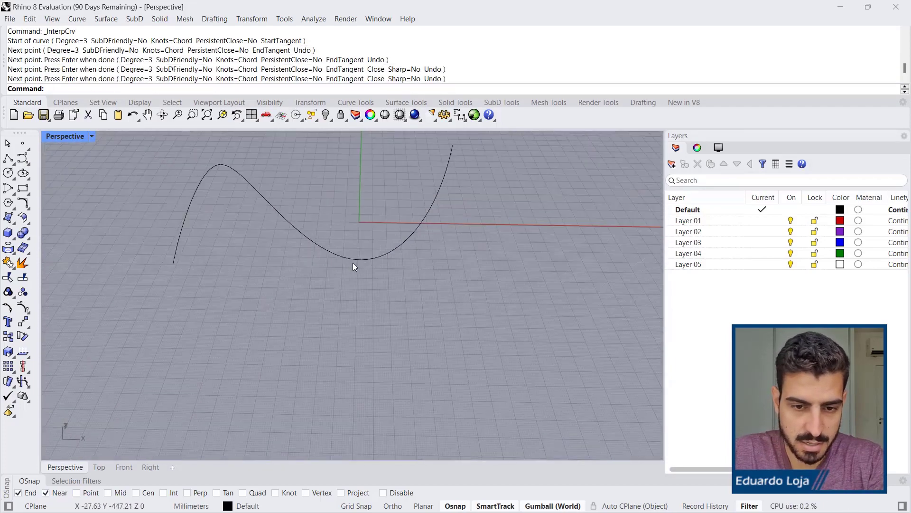
right_click_drag(294, 229, 256, 220)
double_click(68, 136)
double_click(64, 136)
scroll(310, 238, "down", 5)
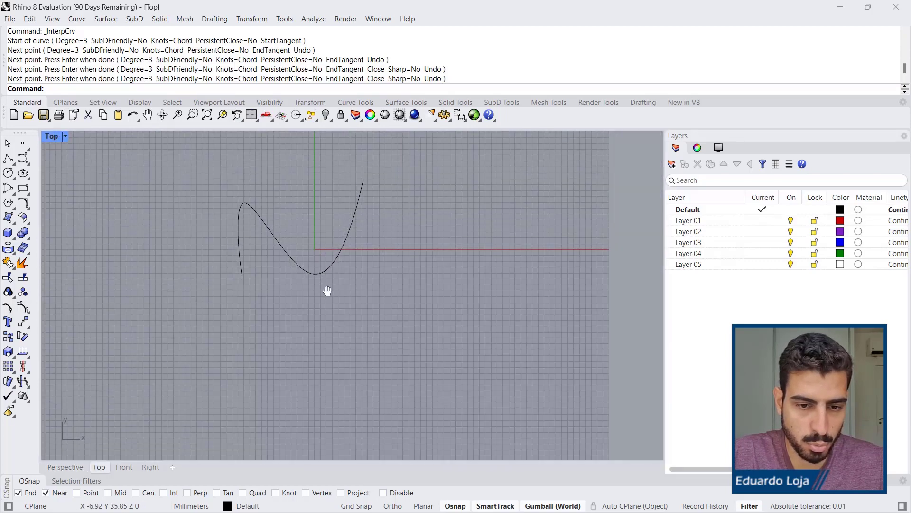
left_click(323, 310)
Set the Default layer's linetype to Dashed and inspect the curve up close
left_click_drag(665, 209, 515, 209)
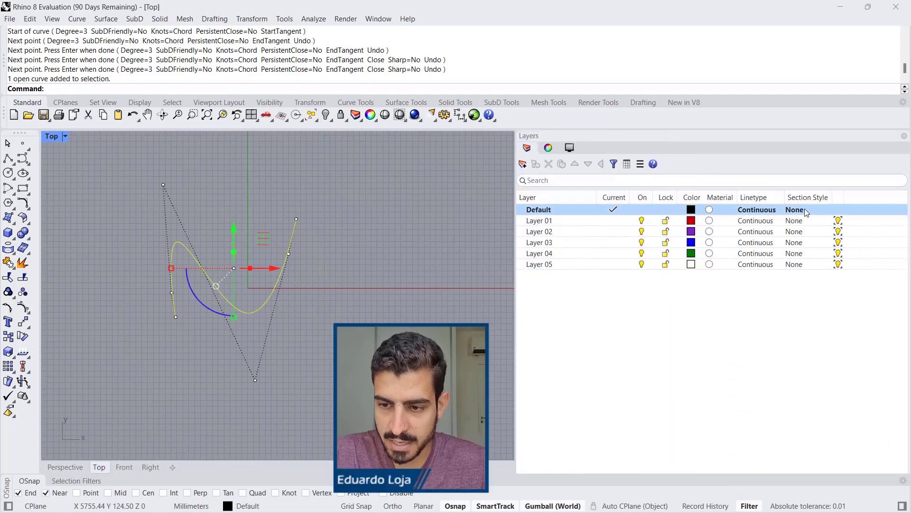
left_click(762, 211)
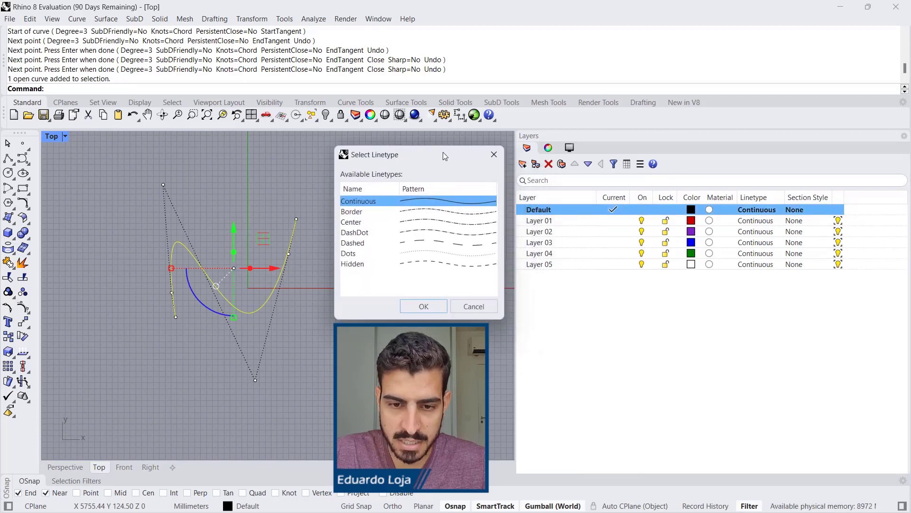
left_click(375, 244)
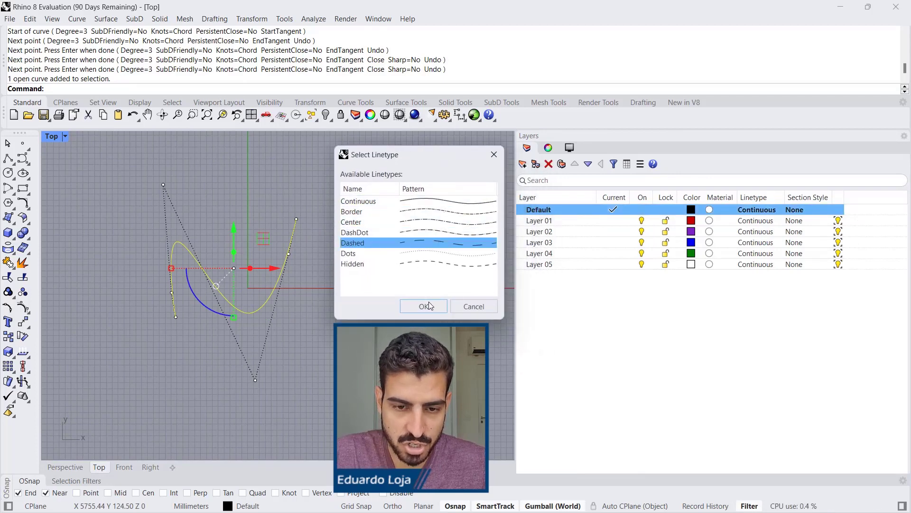
left_click(430, 305)
scroll(332, 312, "up", 8)
scroll(319, 321, "down", 6)
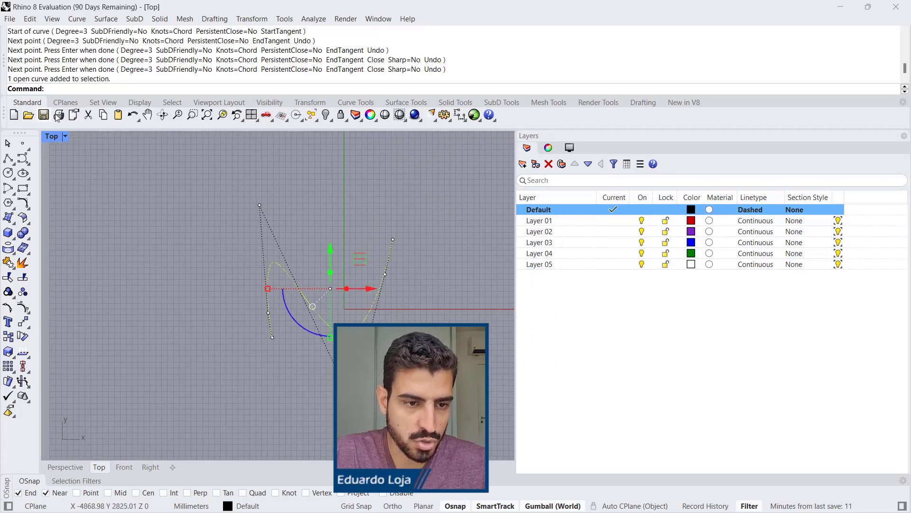
Open the document's linetype properties, enlarge the pattern list and browse the available linetypes
left_click(74, 115)
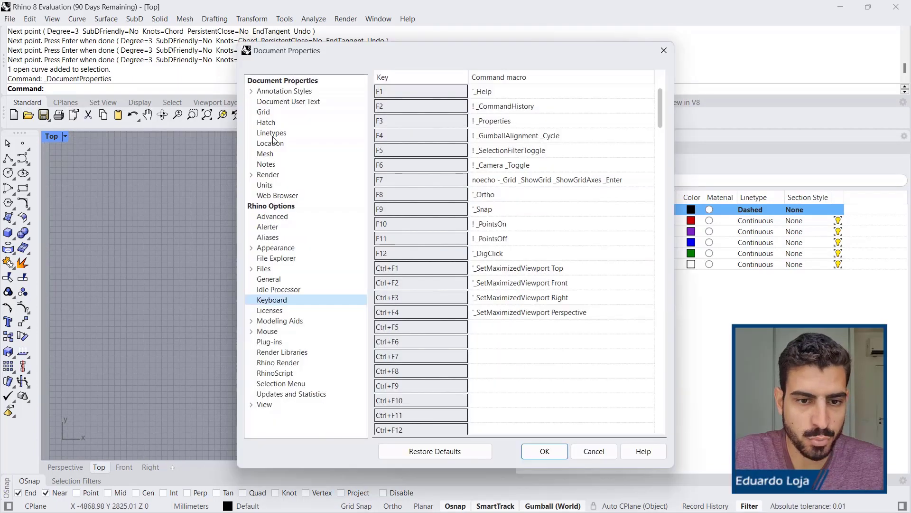
left_click(272, 134)
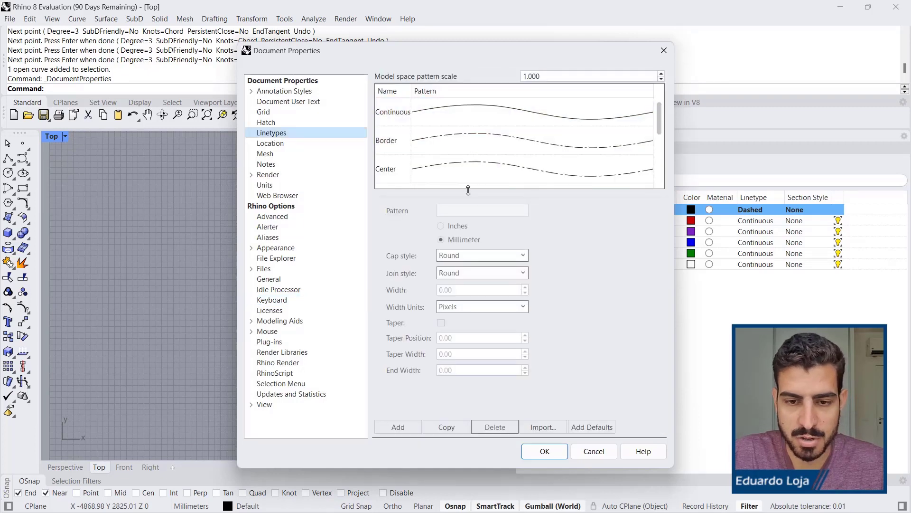
mouse_move(469, 214)
left_mouse_down()
mouse_move(469, 252)
mouse_move(470, 227)
left_mouse_up()
scroll(515, 189, "down", 1)
left_click(513, 175)
scroll(503, 180, "up", 1)
left_click(493, 187)
key("Up")
key("Up")
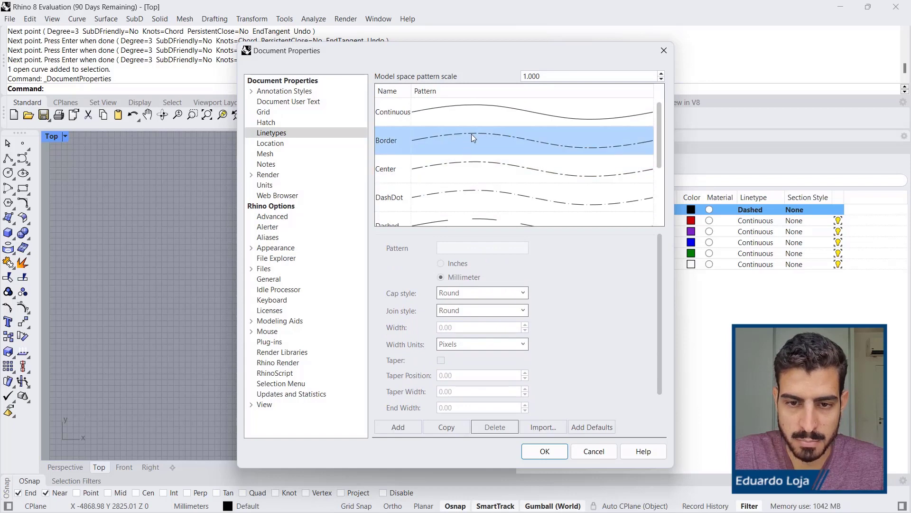
Set the model space pattern scale to 5 in the linetype properties and accept the change
left_click_drag(465, 55, 665, 116)
key("Down")
left_click(684, 174)
left_click(744, 138)
type("5")
key("Tab")
left_click(783, 202)
left_click(751, 138)
left_click_drag(753, 112, 683, 67)
left_click(675, 467)
Deselect the curve and inspect its dashed pattern in the Top viewport
scroll(313, 305, "up", 3)
right_click_drag(313, 312, 275, 269)
scroll(274, 268, "down", 3)
key("Escape")
scroll(469, 236, "up", 2)
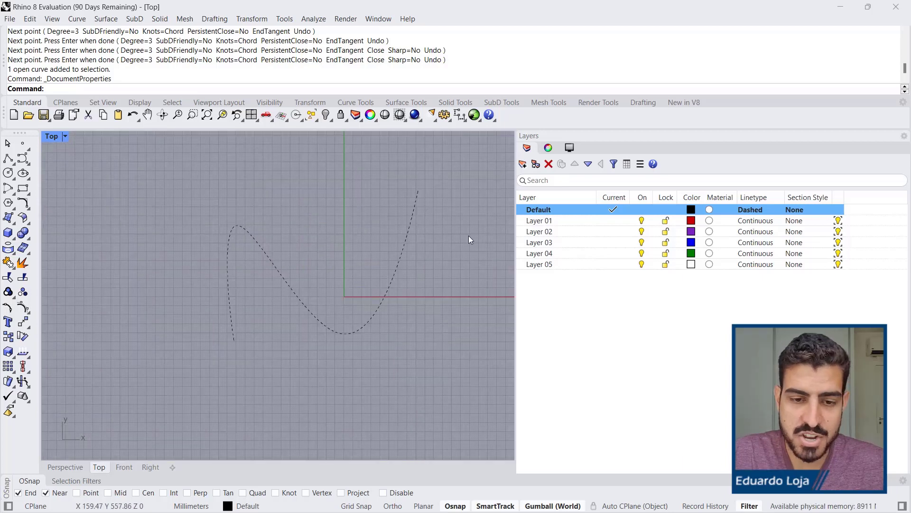
Add the Linetypes panel to the docked container that holds Layers
left_click(905, 136)
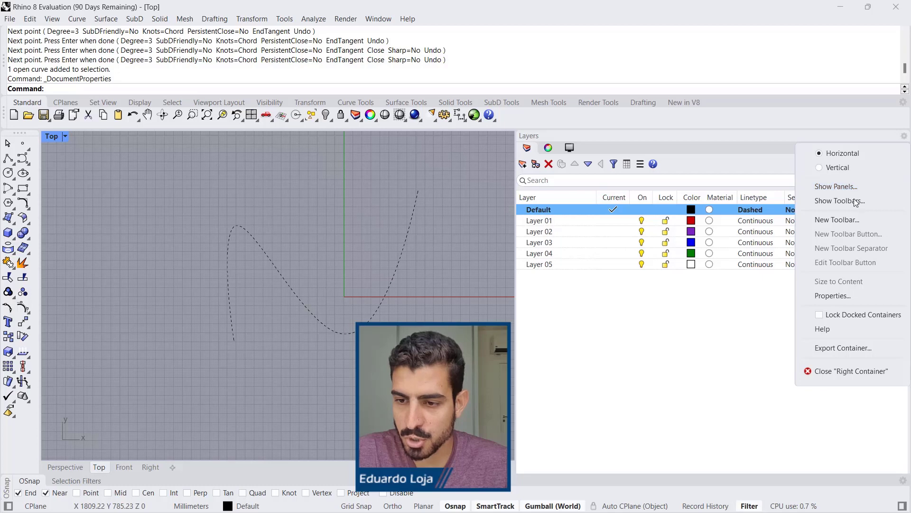
left_click(853, 189)
scroll(865, 271, "down", 5)
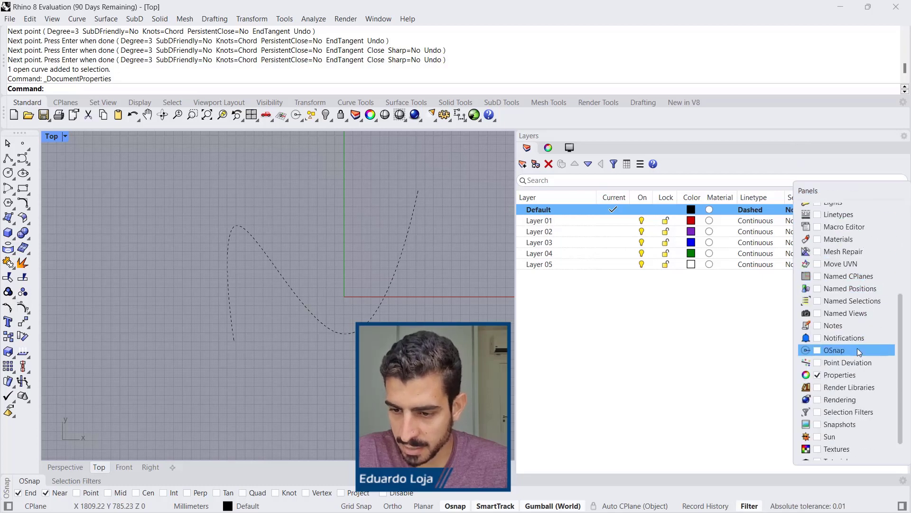
scroll(855, 291, "up", 3)
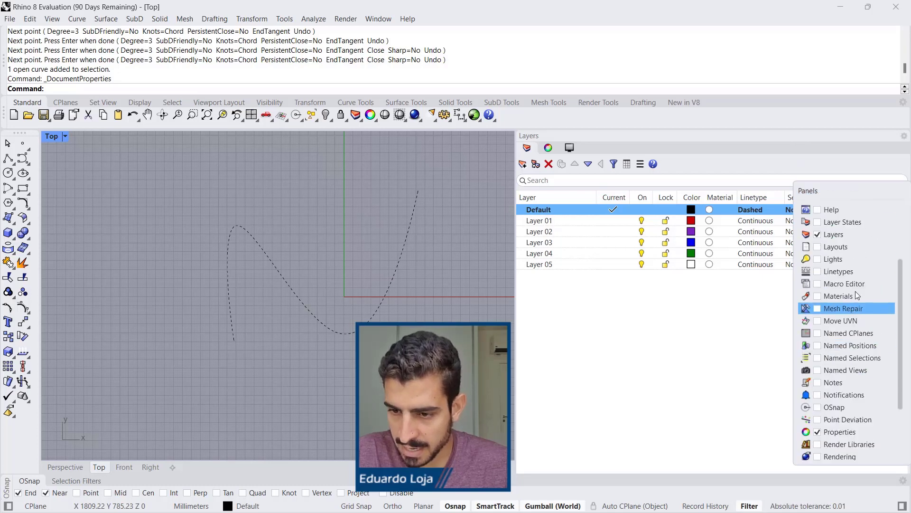
left_click(817, 271)
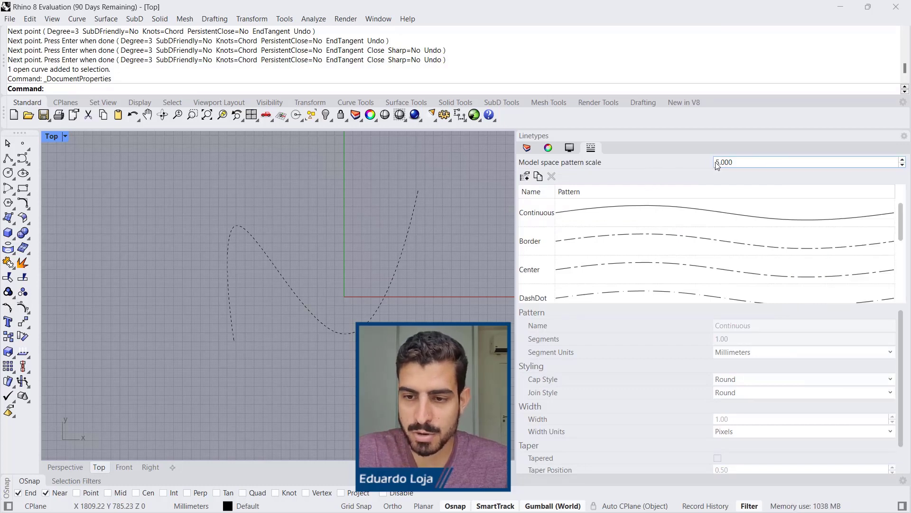
Review the Continuous and Border linetype properties and select the Dashed linetype for editing
left_click(829, 216)
scroll(893, 386, "down", 2)
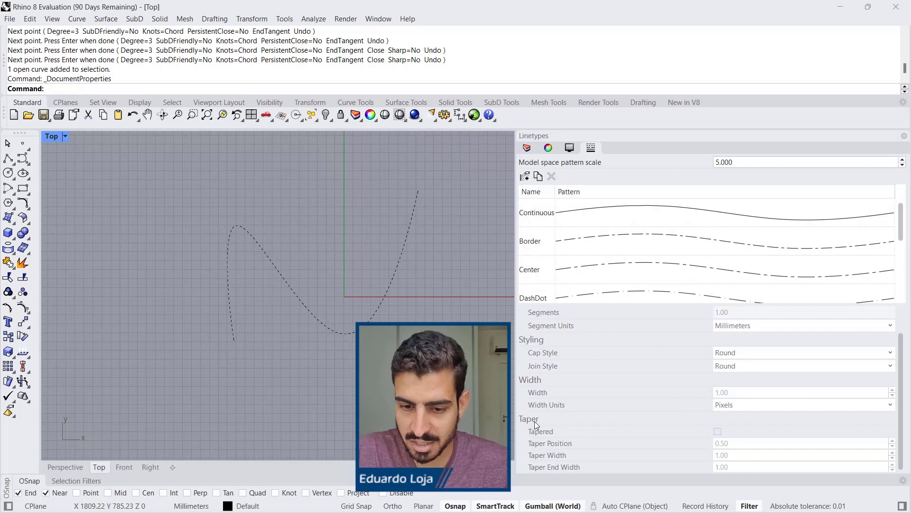
left_click(647, 240)
scroll(617, 256, "down", 1)
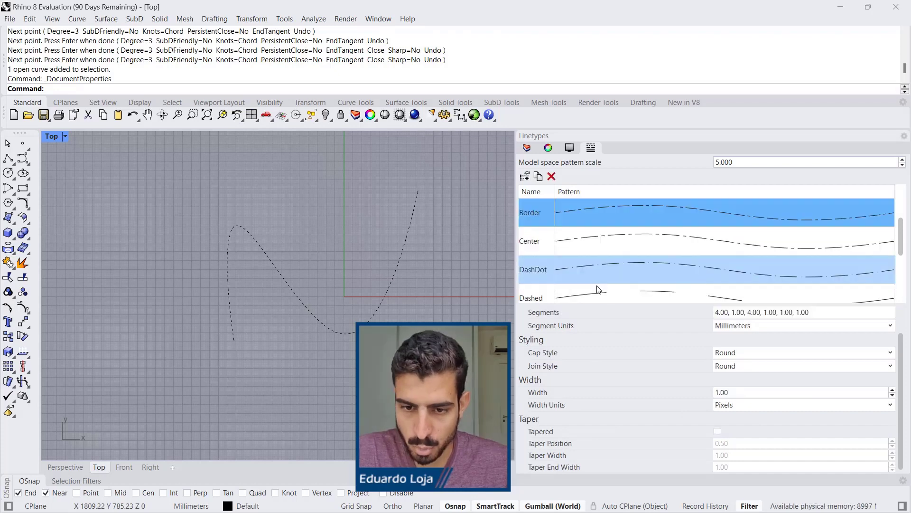
scroll(603, 267, "down", 3)
left_click(600, 217)
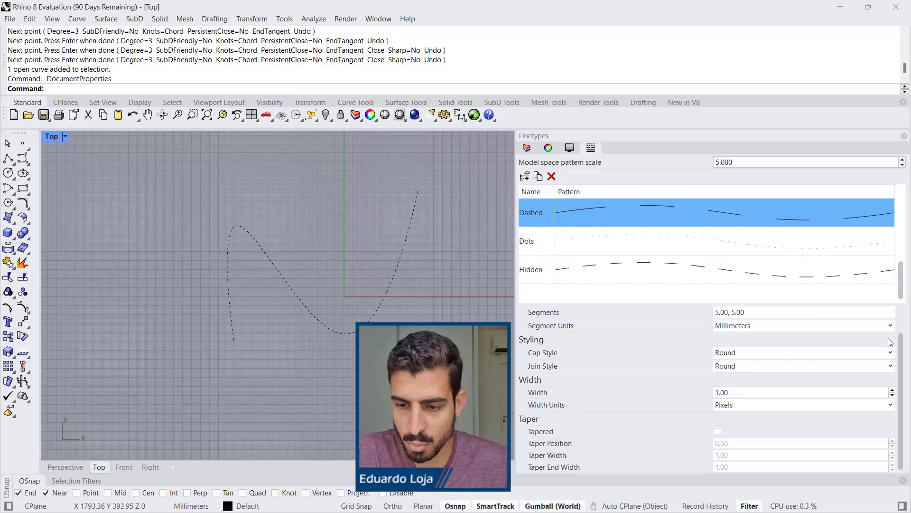
Make the Dashed linetype tapered and set its taper width to 15
left_click(719, 432)
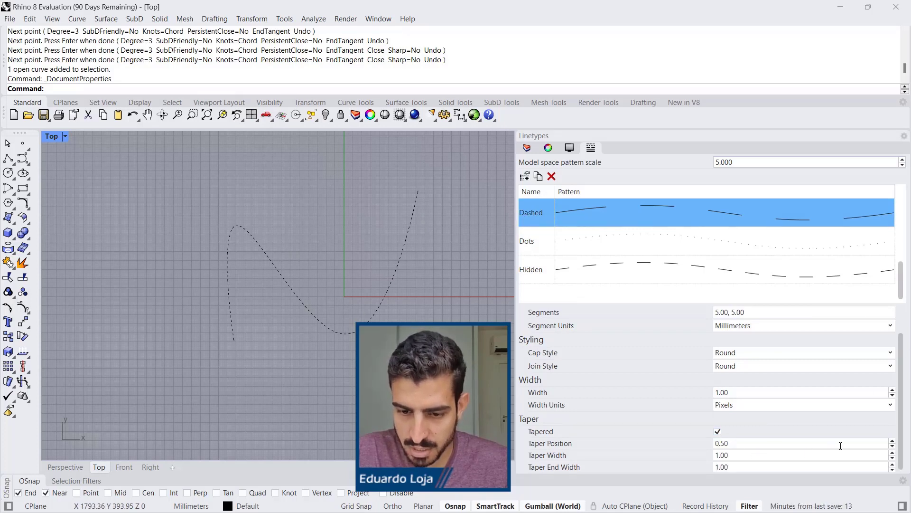
scroll(894, 459, "up", 7)
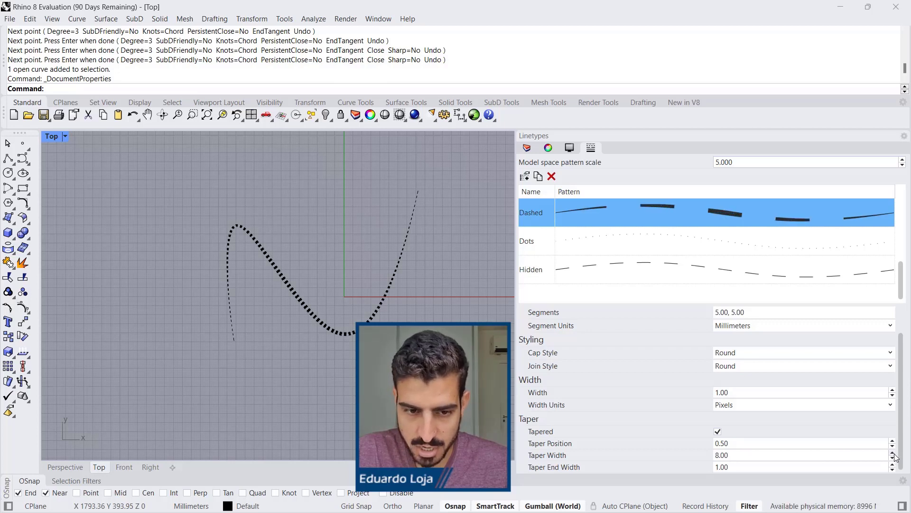
scroll(894, 457, "up", 5)
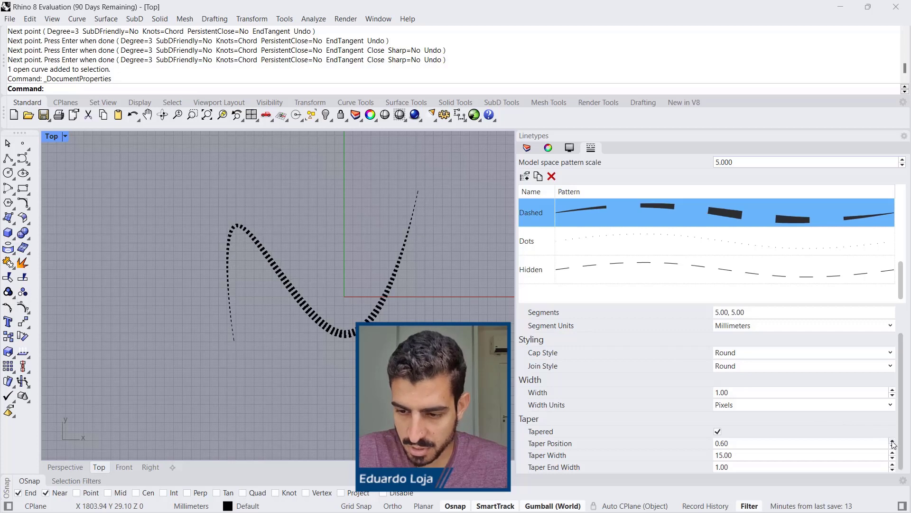
Try taper positions between 0.30 and 0.70 for the Dashed linetype and leave it at 0.70
left_click(892, 440)
left_click(893, 441)
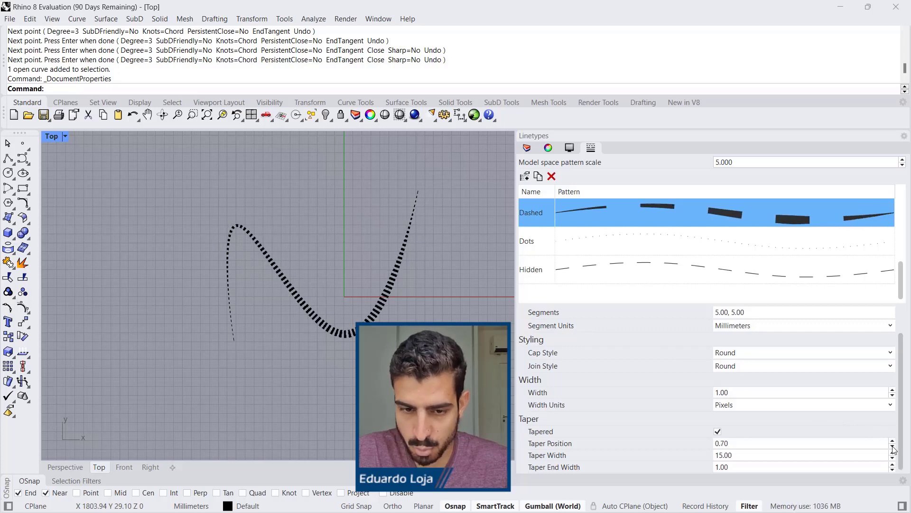
left_click(892, 446)
left_click(892, 446)
left_click(892, 446)
left_click(892, 446)
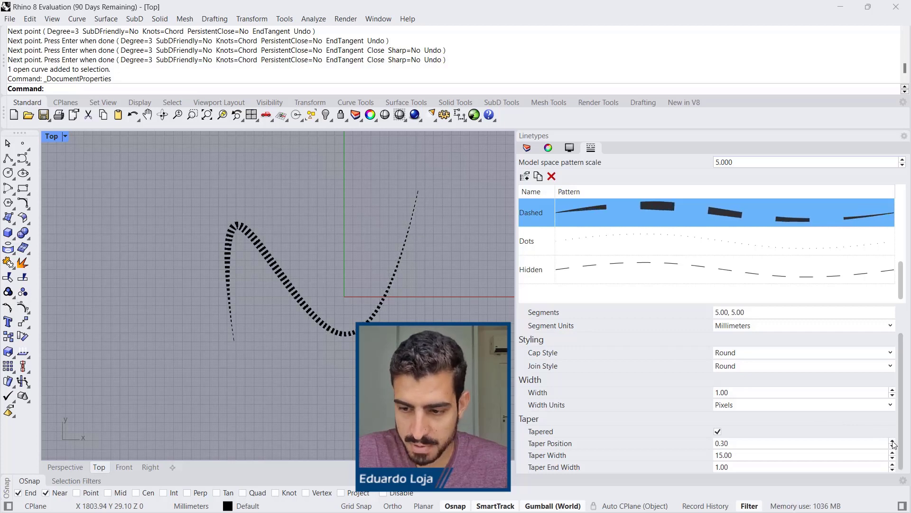
left_click(892, 441)
left_click(893, 441)
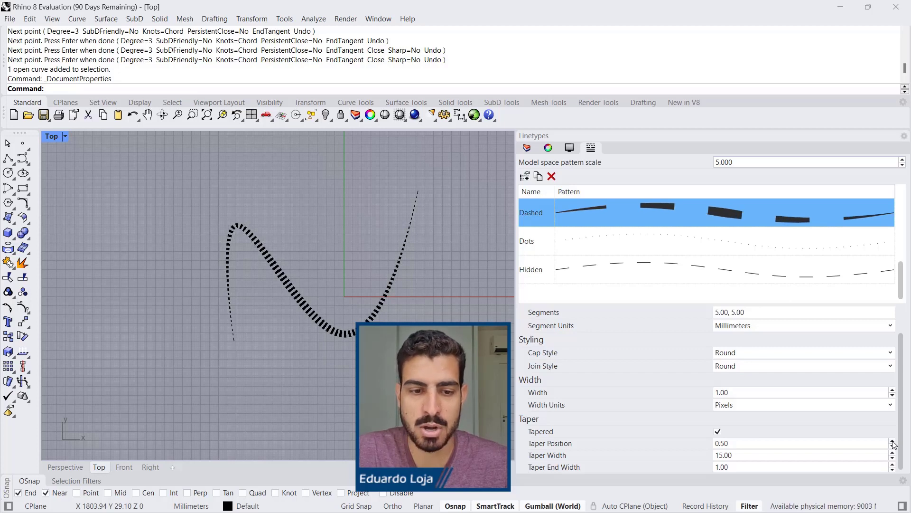
left_click(892, 440)
left_click(892, 441)
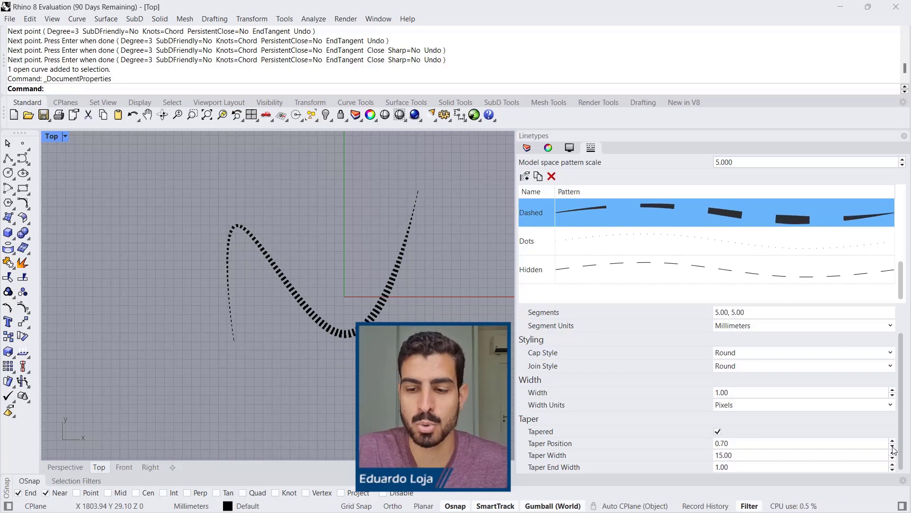
Set the Dashed linetype's taper end width to 5 and check its cap style option
left_click(893, 465)
left_click(892, 464)
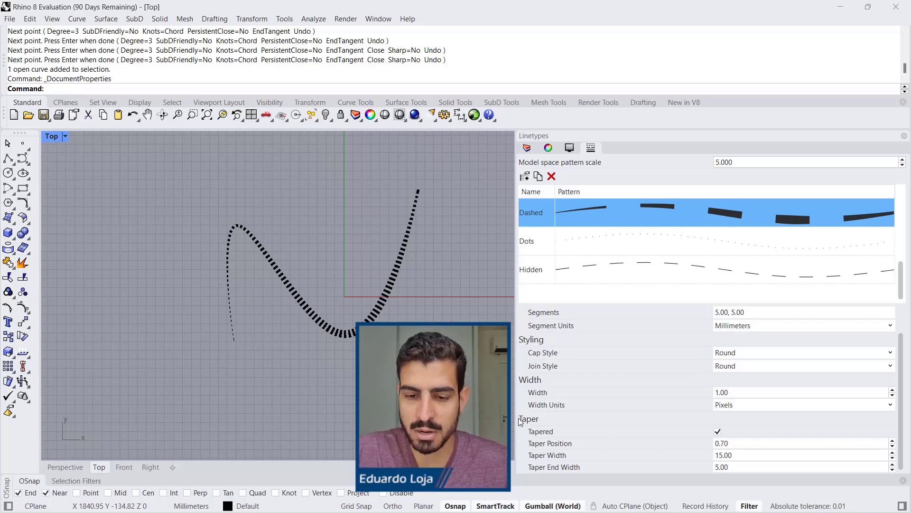
left_click(735, 354)
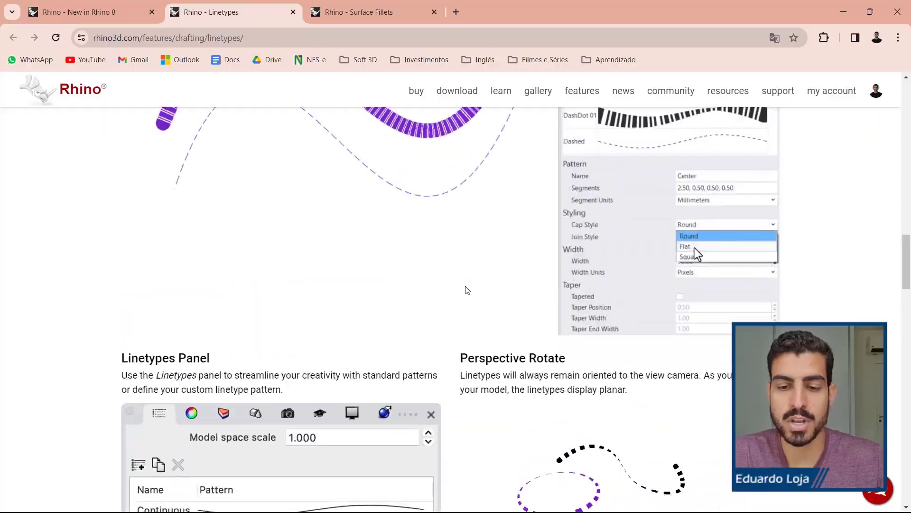
Switch to the browser and review the Enhanced Linetypes, More Than Just Curves, and End Caps and Join Styles sections
scroll(462, 289, "up", 10)
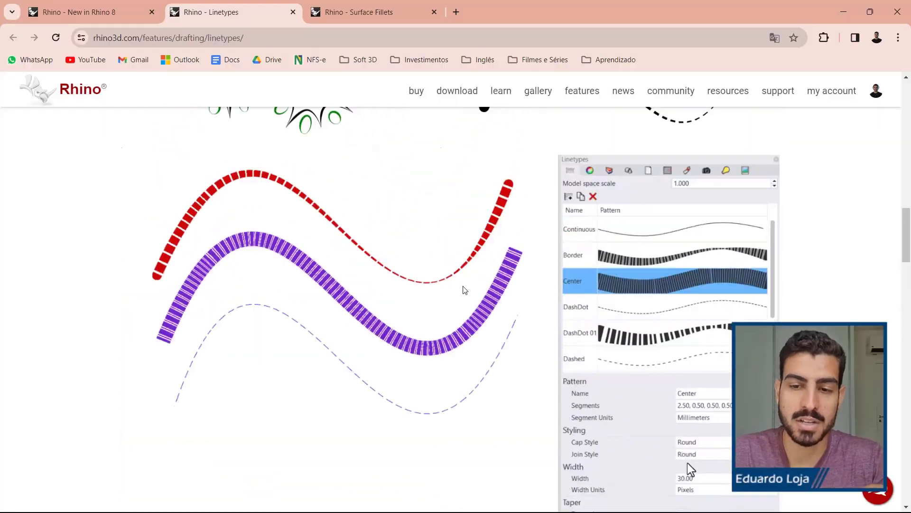
scroll(451, 295, "up", 12)
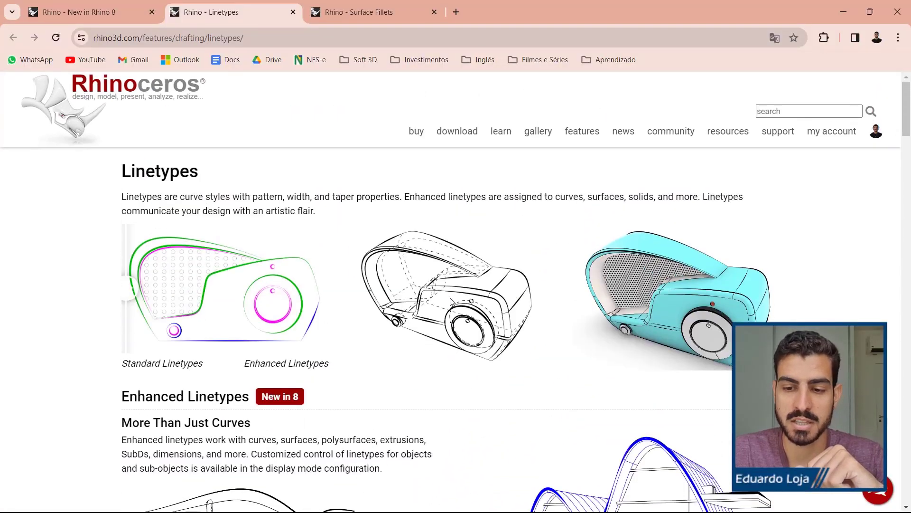
scroll(452, 301, "down", 6)
scroll(510, 310, "up", 3)
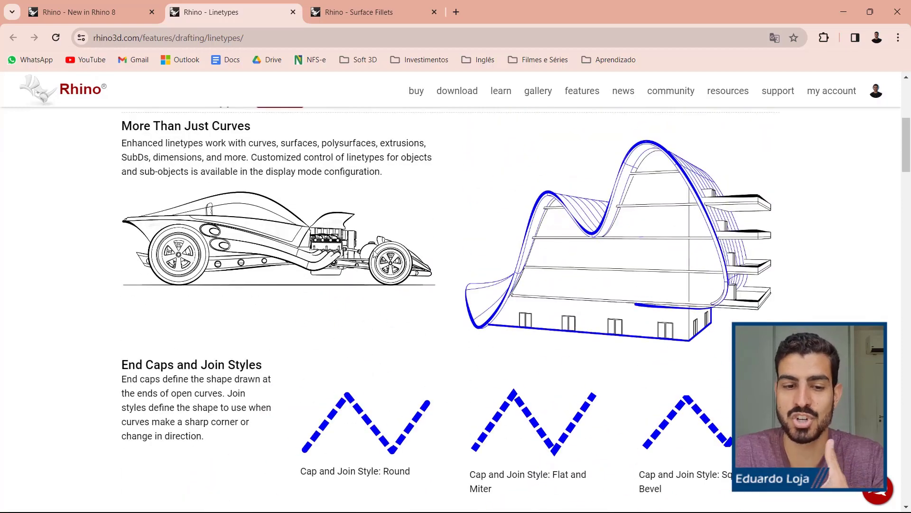
scroll(213, 201, "up", 1)
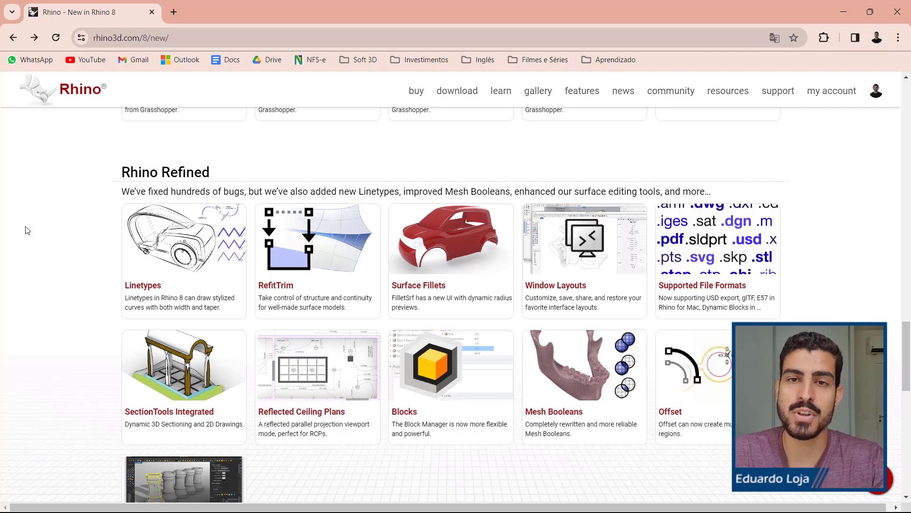
Open the Surface Fillets page from the Rhino Refined features in a separate tab and view its demo video
middle_click(455, 246)
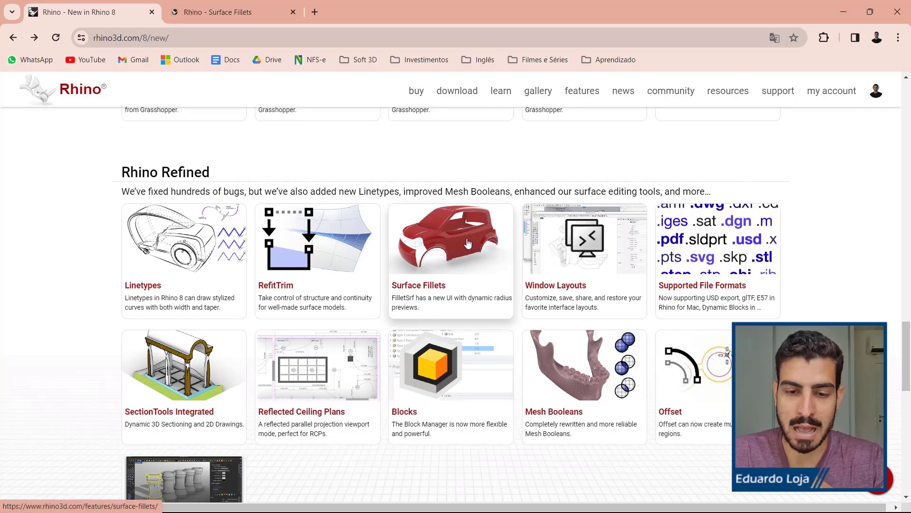
left_click(224, 11)
scroll(613, 236, "down", 2)
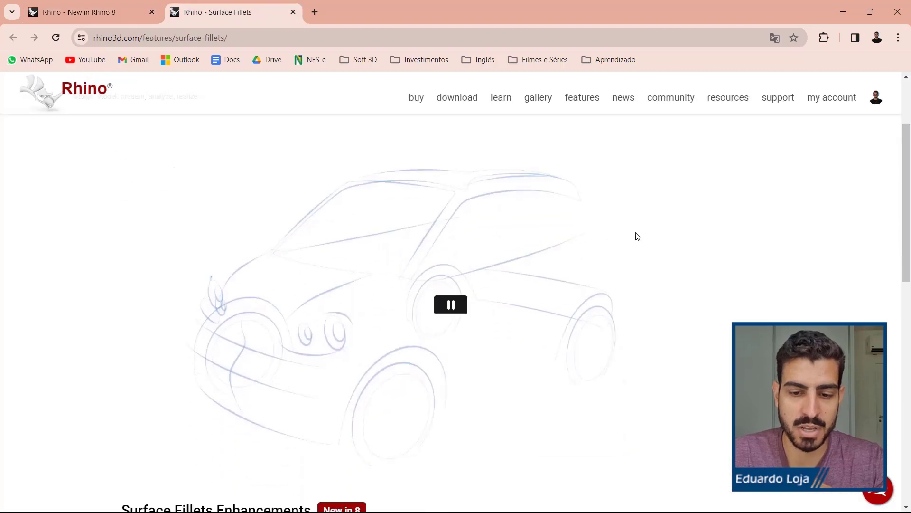
scroll(781, 232, "down", 2)
scroll(782, 232, "up", 1)
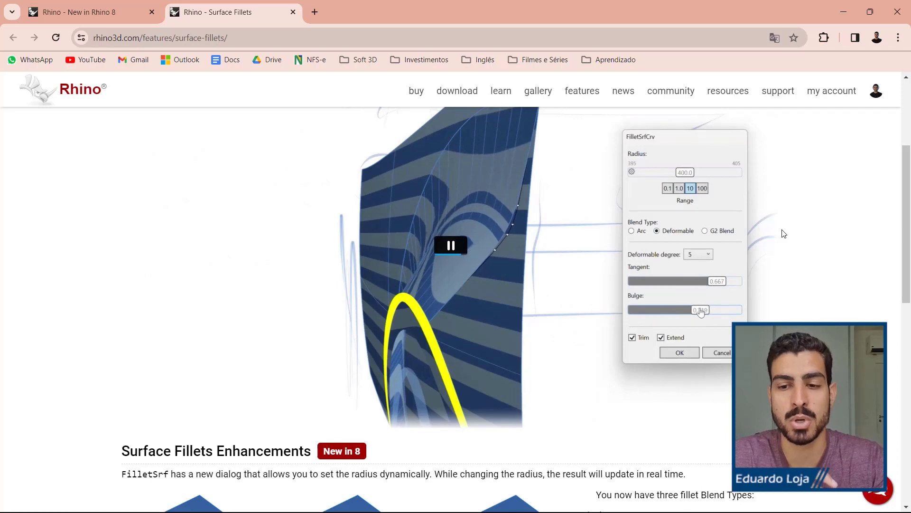
Examine the Surface Fillets introduction and the blend type settings shown in the FilletSrfCrv demo video
scroll(783, 233, "up", 4)
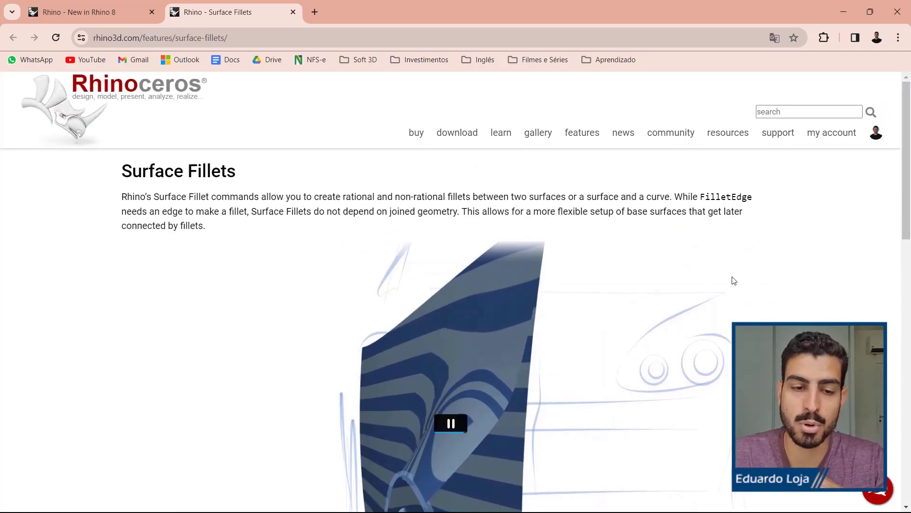
scroll(735, 257, "down", 2)
scroll(740, 258, "up", 3)
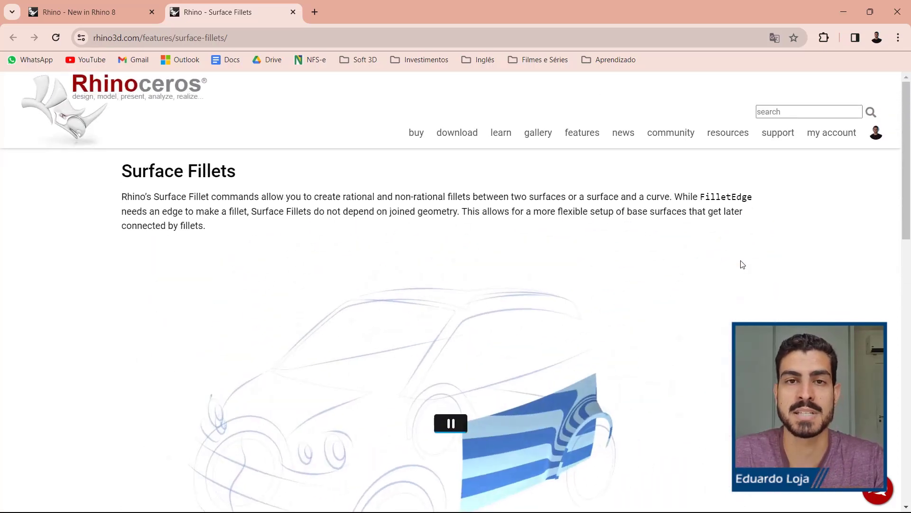
scroll(743, 264, "down", 1)
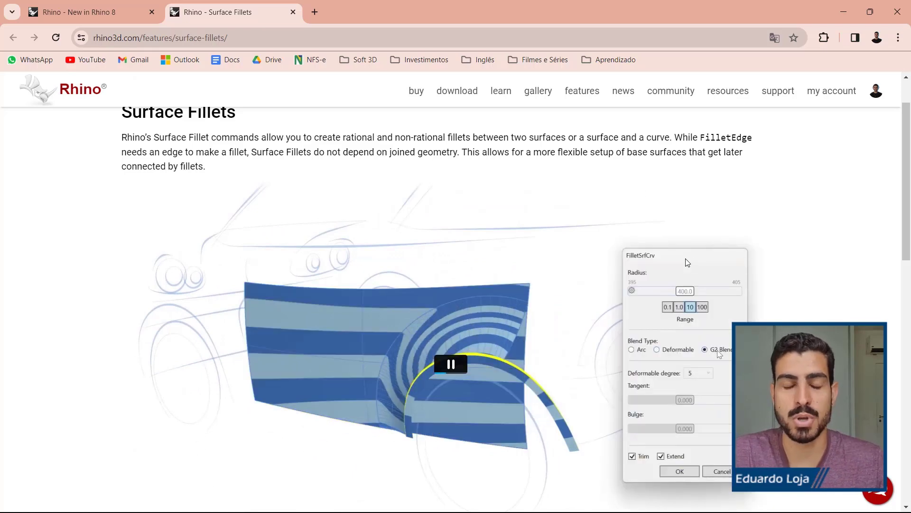
scroll(842, 239, "down", 1)
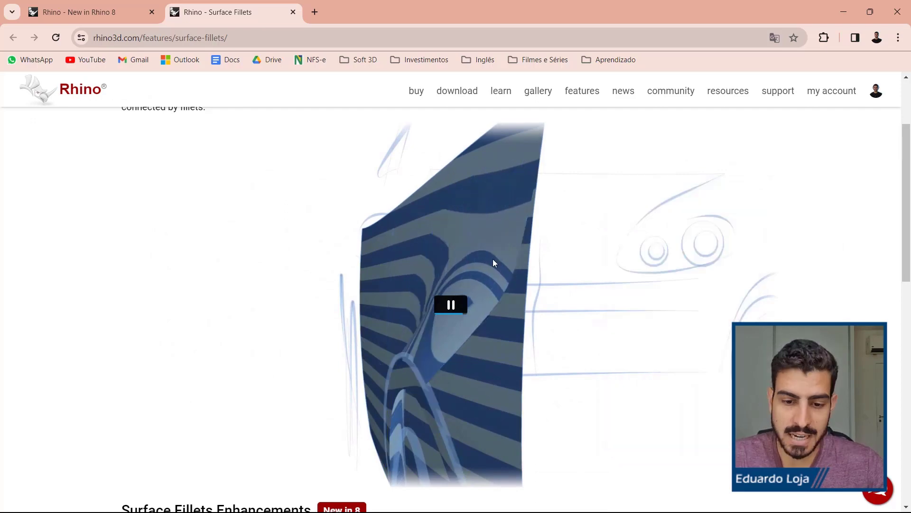
scroll(493, 258, "down", 1)
scroll(501, 261, "up", 1)
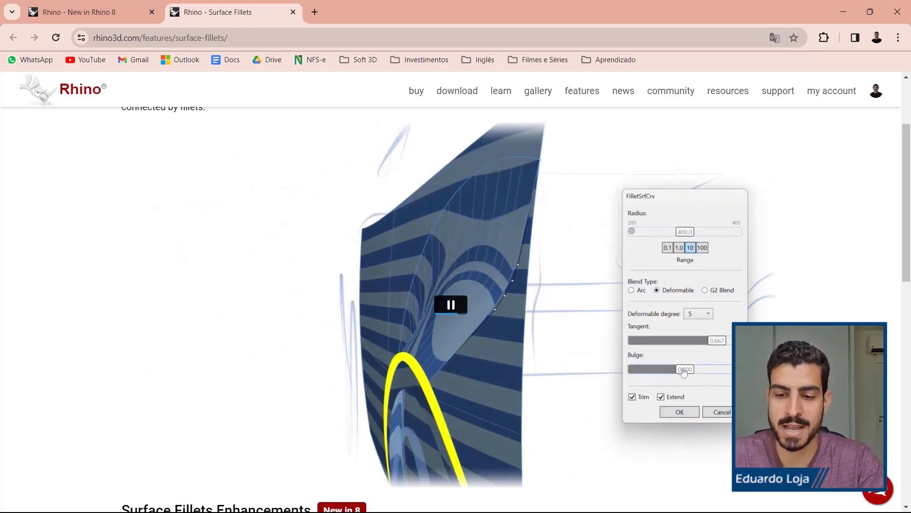
Pause the surface fillet demo video and look through the page down to the Try It and Rhino Commands sections
left_click(460, 307)
scroll(451, 304, "up", 3)
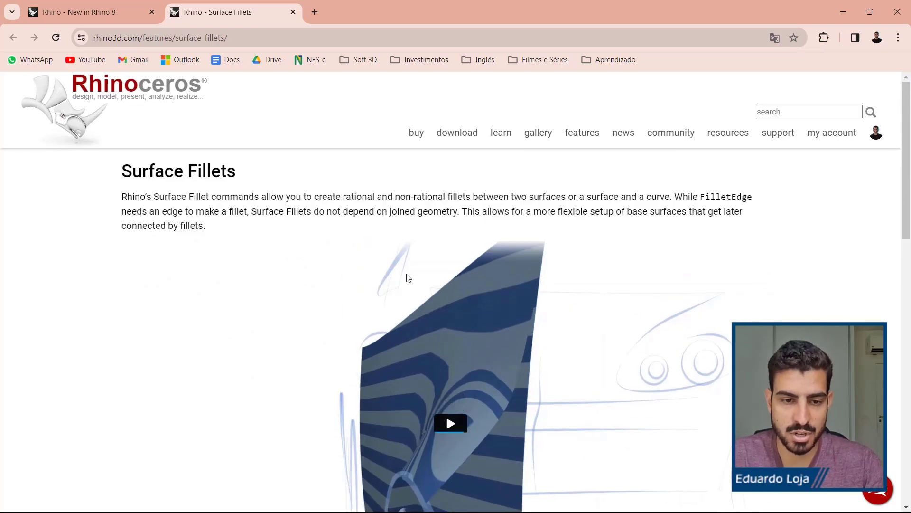
scroll(407, 276, "down", 2)
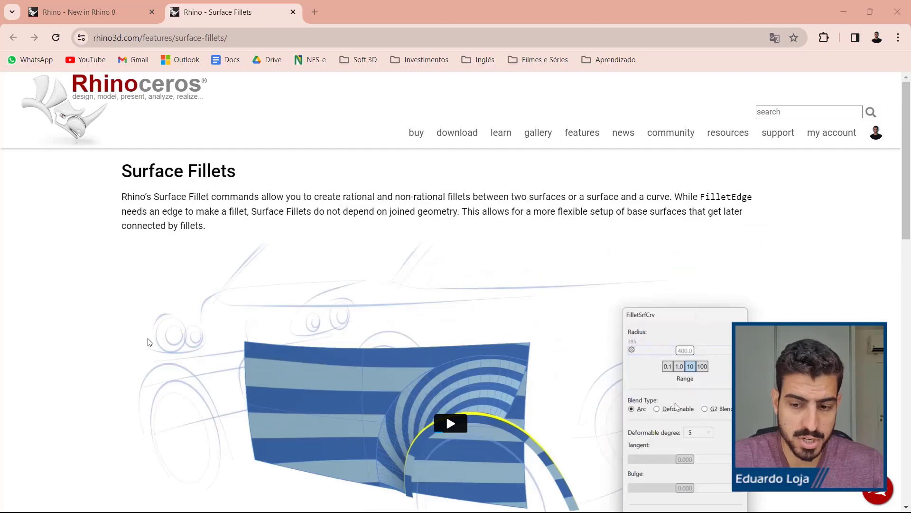
scroll(148, 342, "down", 3)
scroll(150, 342, "down", 10)
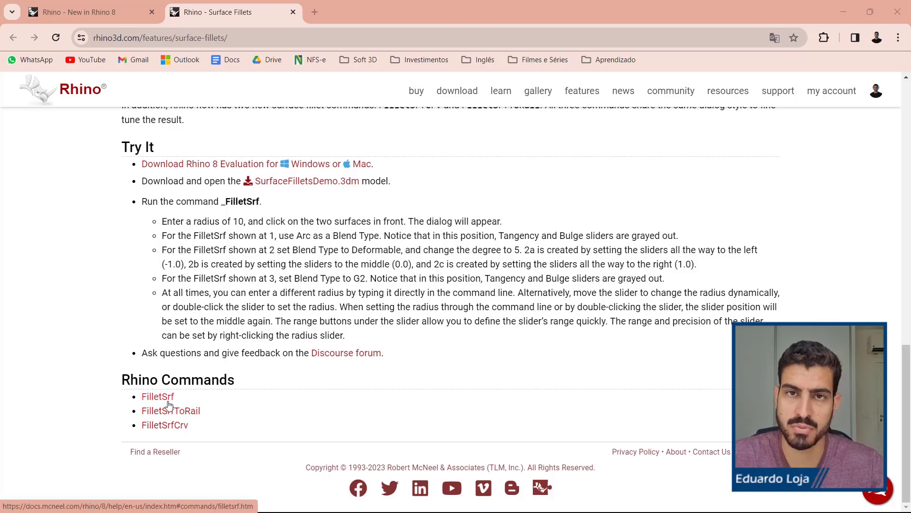
Open the FilletSrfCrv help page from the Rhino Commands list in a separate tab and look over its description
middle_click(171, 431)
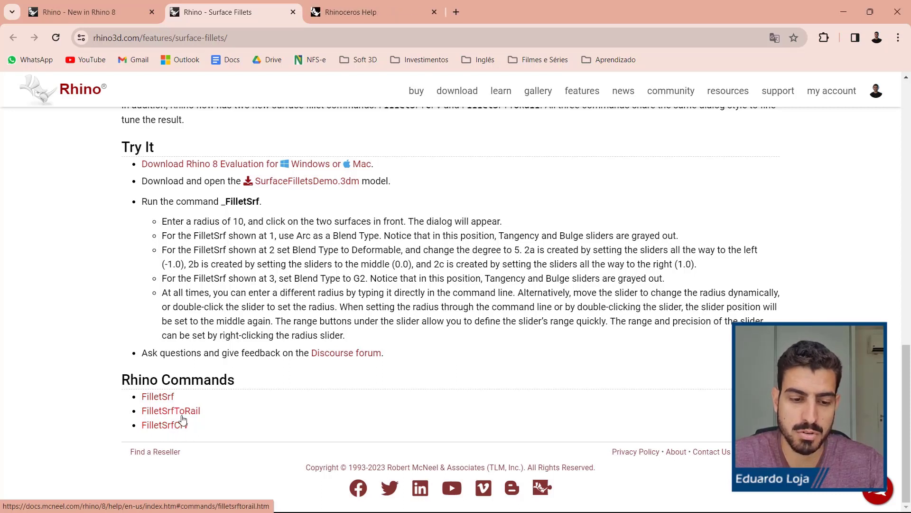
left_click(397, 10)
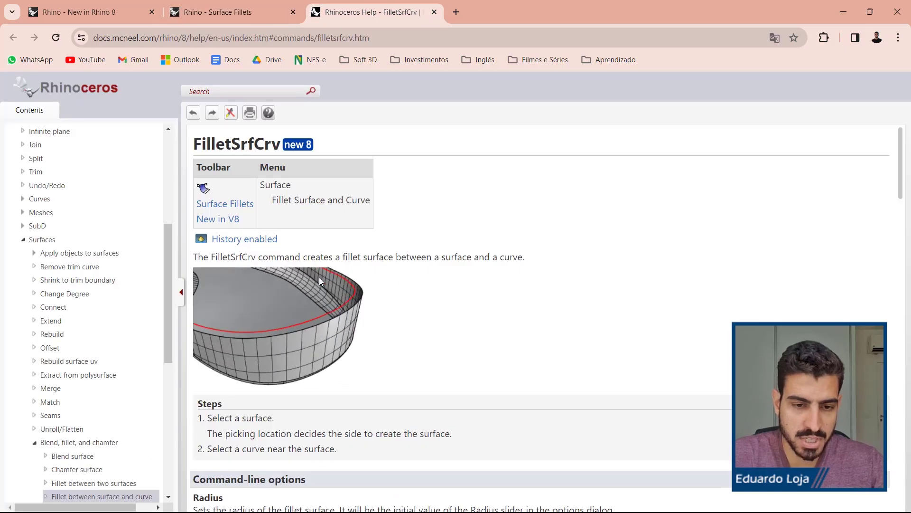
scroll(325, 284, "down", 1)
scroll(326, 287, "up", 1)
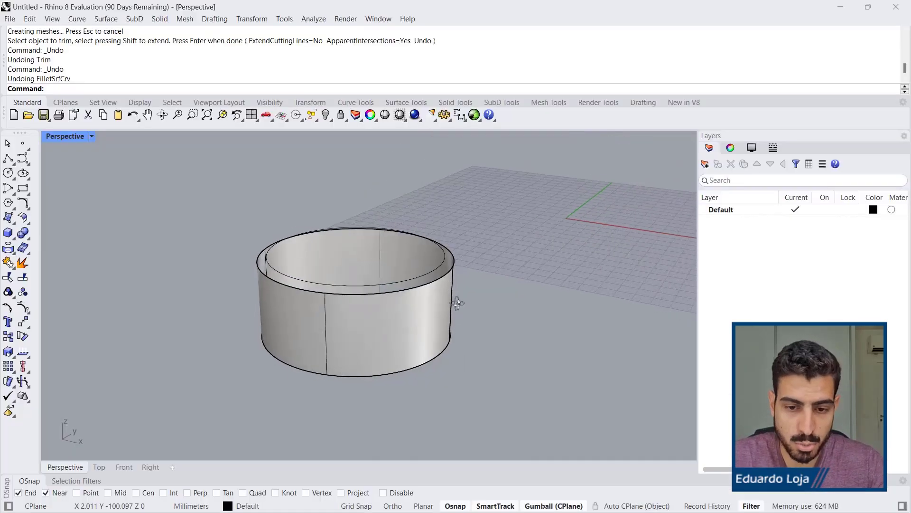
Switch to Rhino and inspect the open cylinder extrusion and the closed curve inside its upper rim
left_click(340, 334)
right_click_drag(340, 334, 425, 302)
scroll(432, 285, "up", 5)
left_click(440, 264)
right_click_drag(452, 243, 122, 78)
key("Escape")
scroll(236, 209, "down", 5)
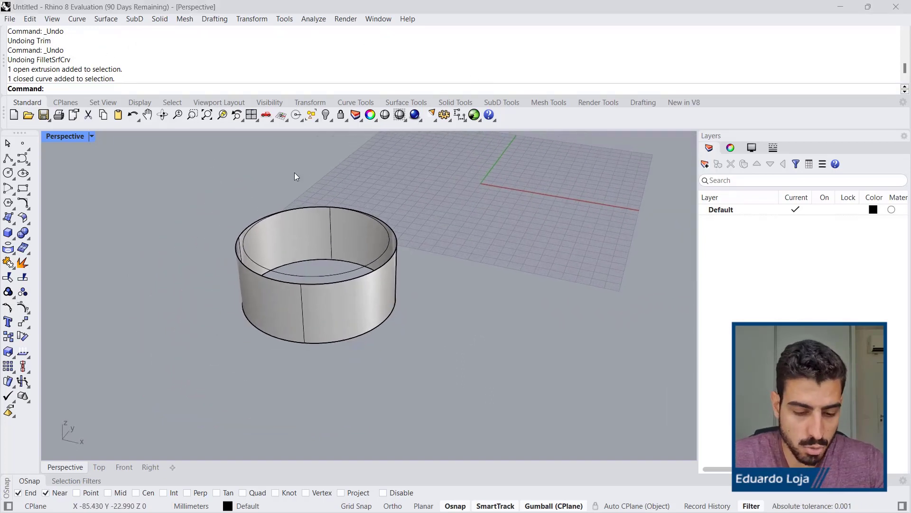
Run FilletSrfCrv with a radius of 2 between the cylinder wall and the closed curve inside its rim
type("fillet")
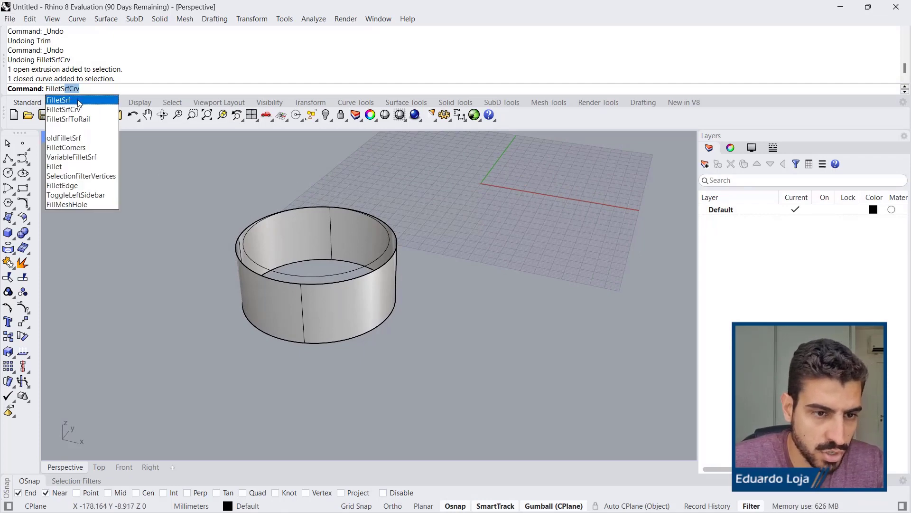
key("Return")
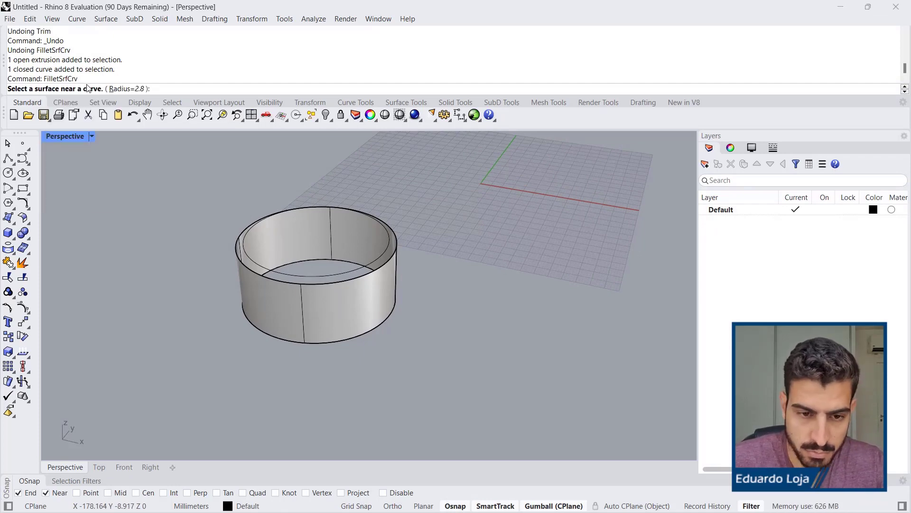
left_click(118, 90)
type("2")
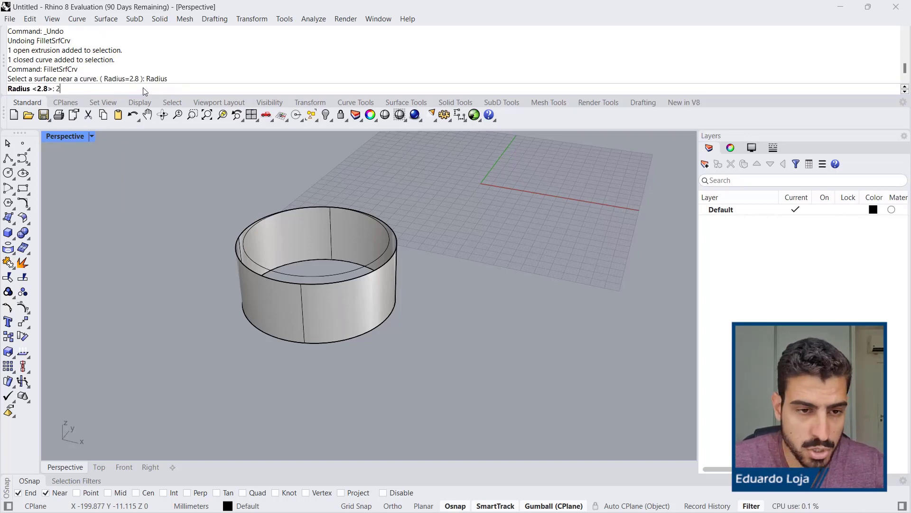
key("Return")
scroll(244, 275, "up", 4)
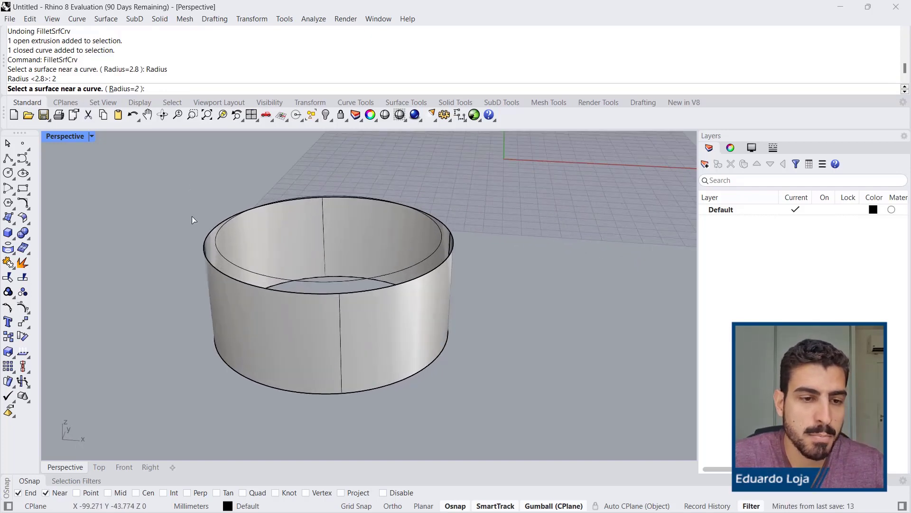
left_click(206, 252)
scroll(206, 253, "up", 3)
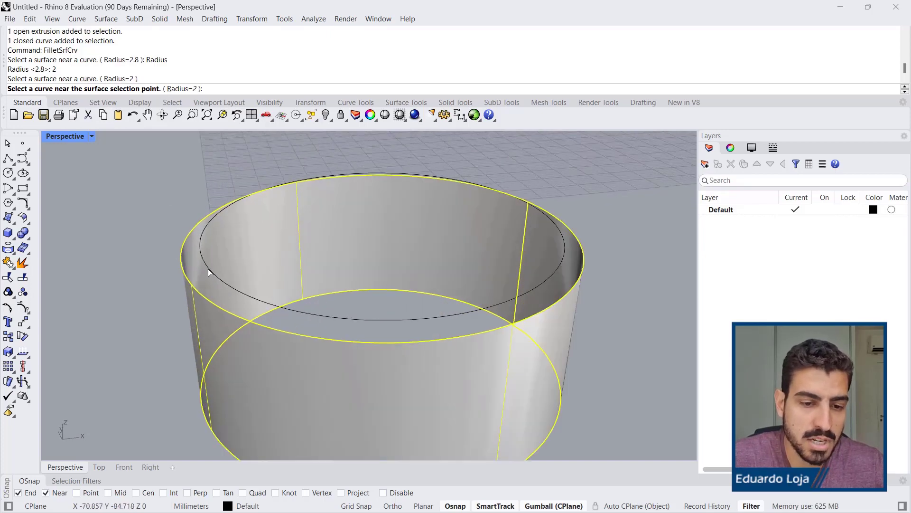
left_click(218, 275)
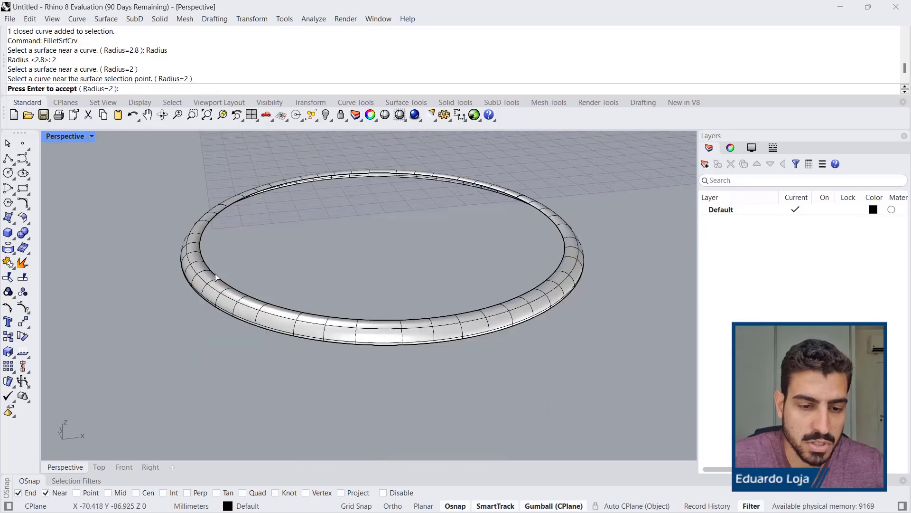
Adjust the fillet radius to 2.7 in the FilletSrfCrv settings and check the rim preview
scroll(242, 273, "down", 4)
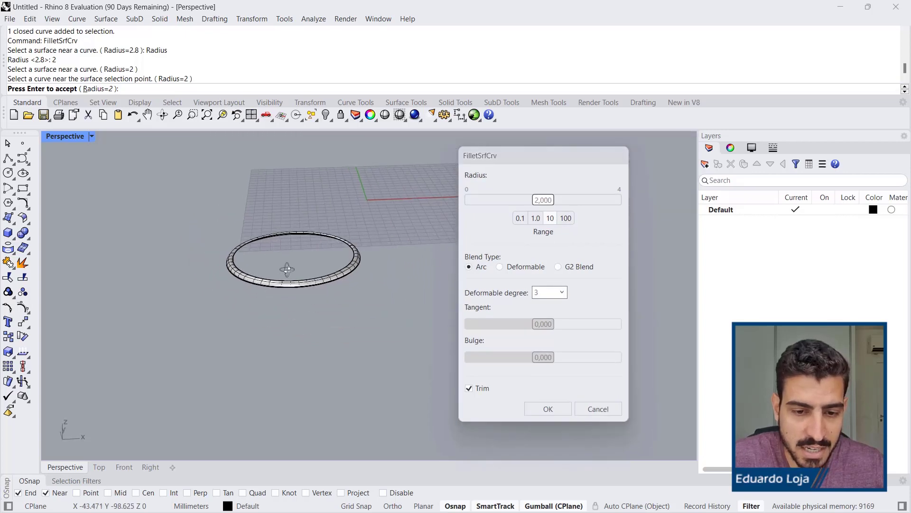
scroll(288, 269, "up", 2)
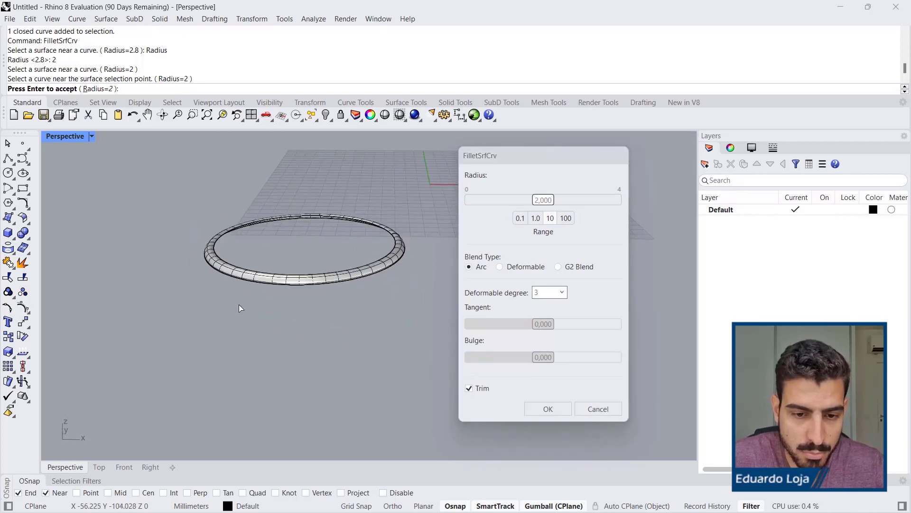
left_click_drag(543, 201, 573, 209)
left_click(549, 203)
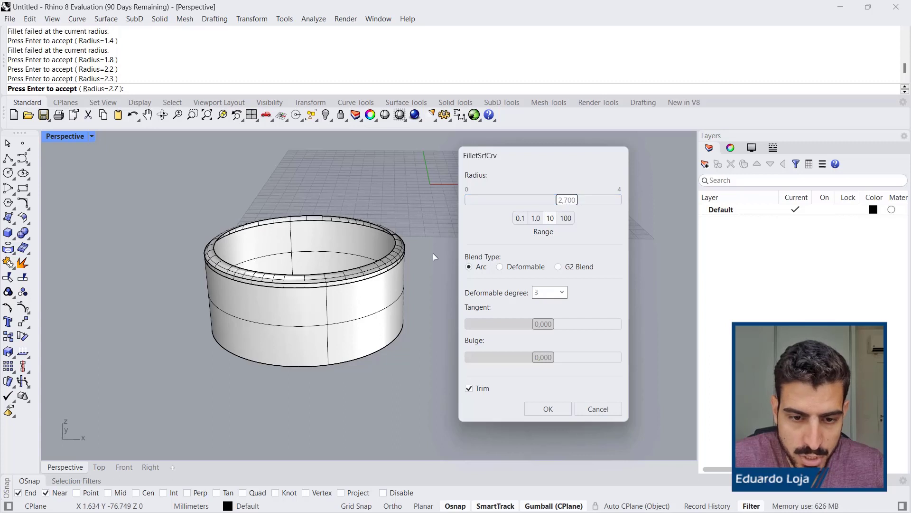
scroll(297, 300, "up", 2)
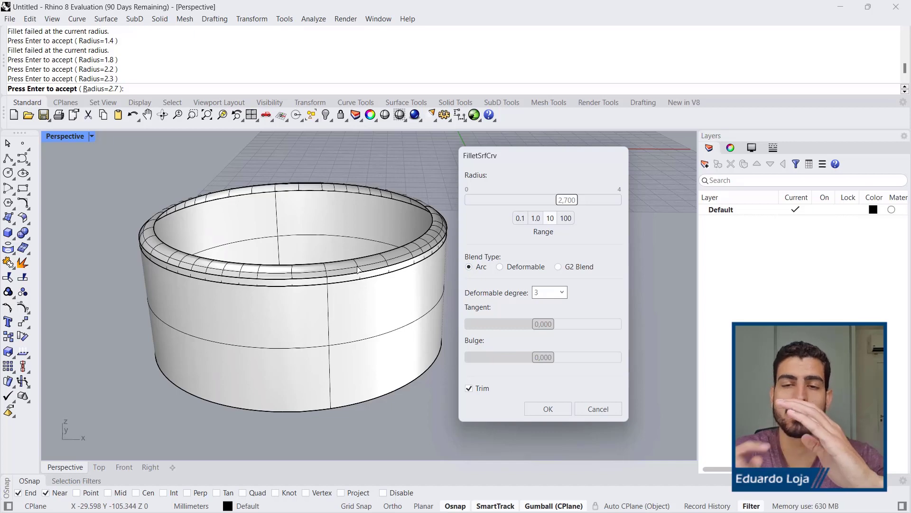
Change the fillet's blend type to Deformable and adjust its tangent to -0.120, checking the profile up close
left_click(501, 268)
mouse_move(542, 323)
left_mouse_down()
mouse_move(565, 324)
mouse_move(535, 325)
mouse_move(546, 327)
left_mouse_up()
scroll(418, 209, "up", 5)
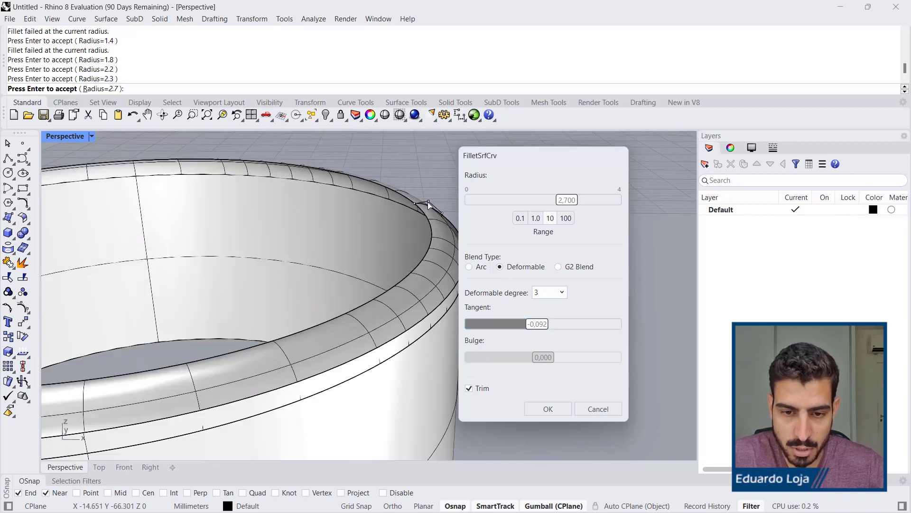
right_click_drag(406, 217, 161, 257, "shift")
scroll(289, 241, "up", 3)
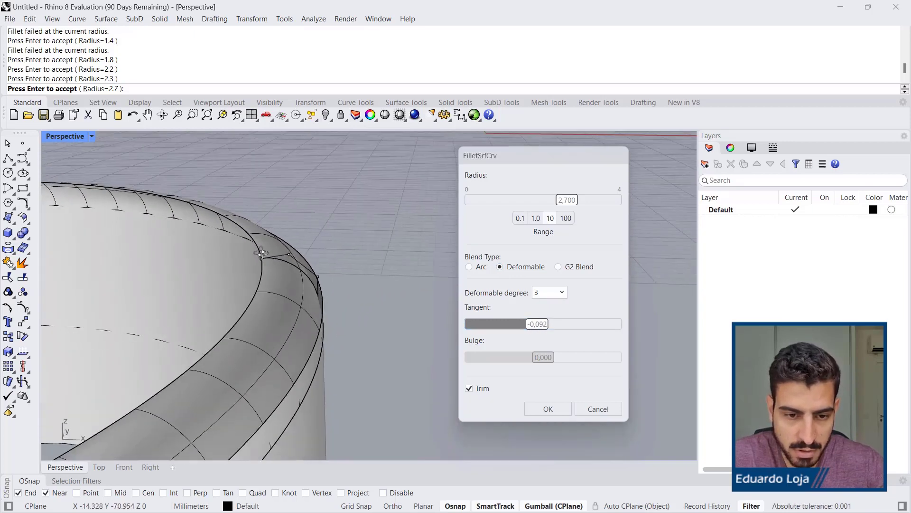
right_click_drag(268, 257, 294, 214)
scroll(319, 281, "up", 3)
mouse_move(537, 325)
left_mouse_down()
mouse_move(576, 329)
mouse_move(536, 326)
left_mouse_up()
Try the G2 Blend type and accept the fillet with Deformable and a slightly adjusted tangent
left_click(559, 267)
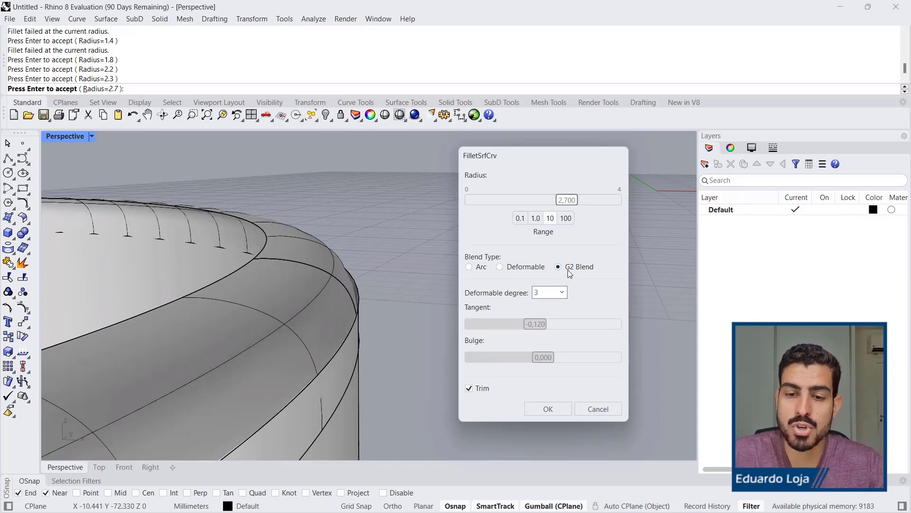
left_click(505, 268)
left_click_drag(543, 325, 537, 328)
left_click(546, 409)
Examine the rim fillet in relation to the cylinder wall and the closed curve it was built from
scroll(340, 357, "down", 5)
scroll(427, 329, "down", 3)
right_click_drag(427, 330, 423, 347)
left_click(448, 329)
scroll(426, 295, "up", 5)
left_click(420, 292)
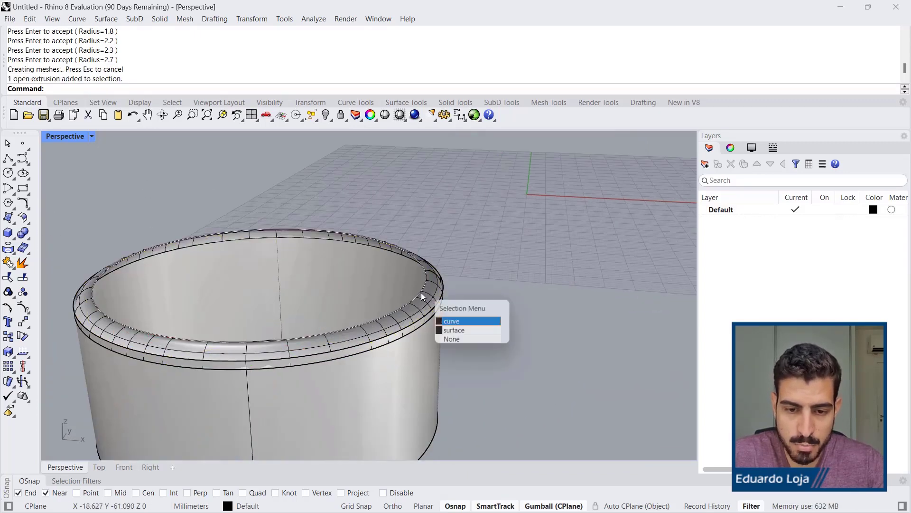
left_click(447, 320)
key("Escape")
right_click_drag(435, 326, 424, 297)
left_click(424, 298)
left_click(458, 325)
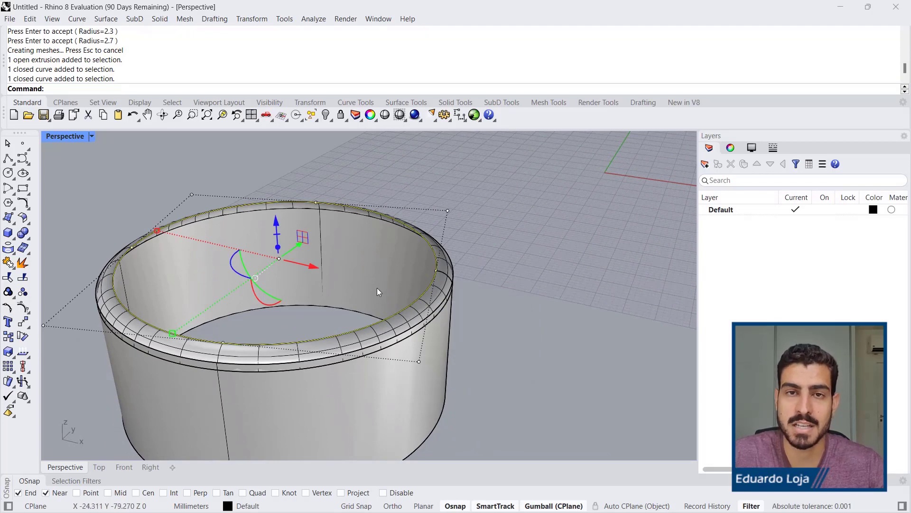
Trim away the cylinder wall above the fillet, using the fillet surface as the cutting object
right_click_drag(545, 292, 474, 285)
left_click(68, 276)
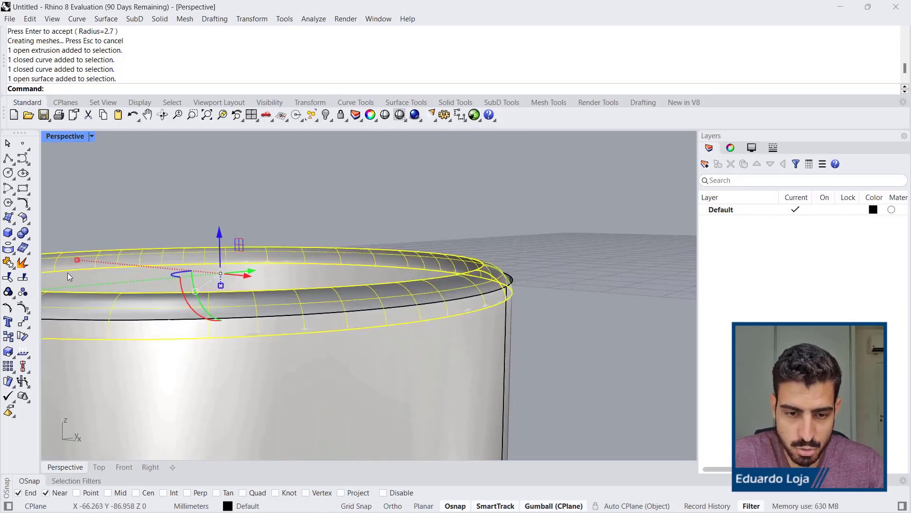
left_click(576, 272)
left_click(473, 285)
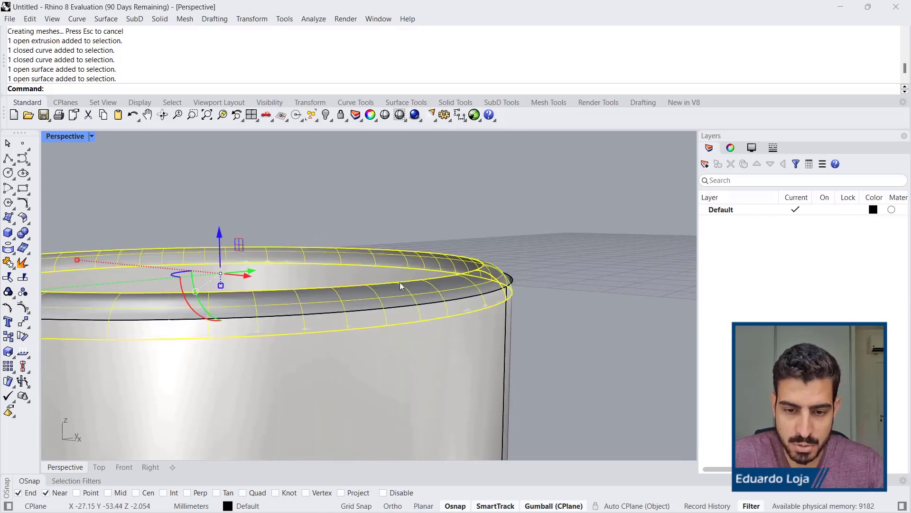
left_click(7, 277)
left_click(375, 312)
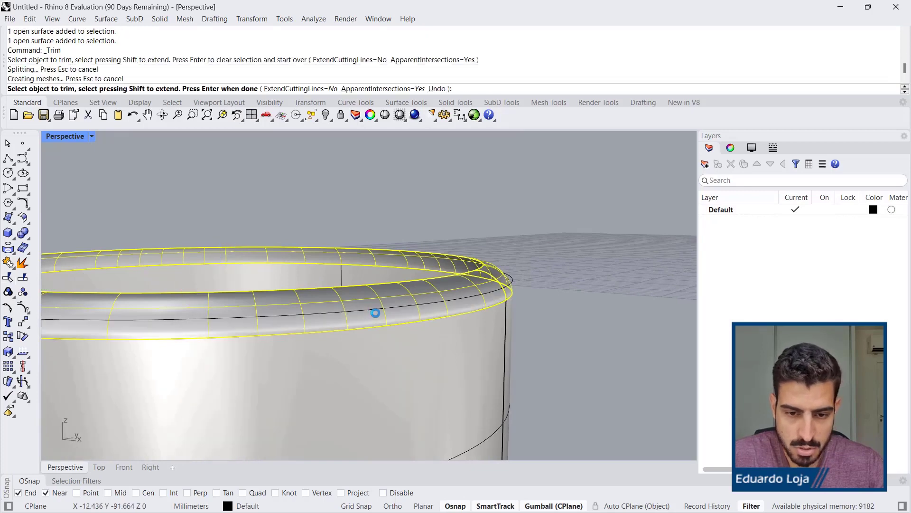
scroll(376, 312, "down", 3)
key("Return")
scroll(323, 358, "up", 2)
Join the trimmed cylinder wall with the rim fillet surface
left_click(335, 326)
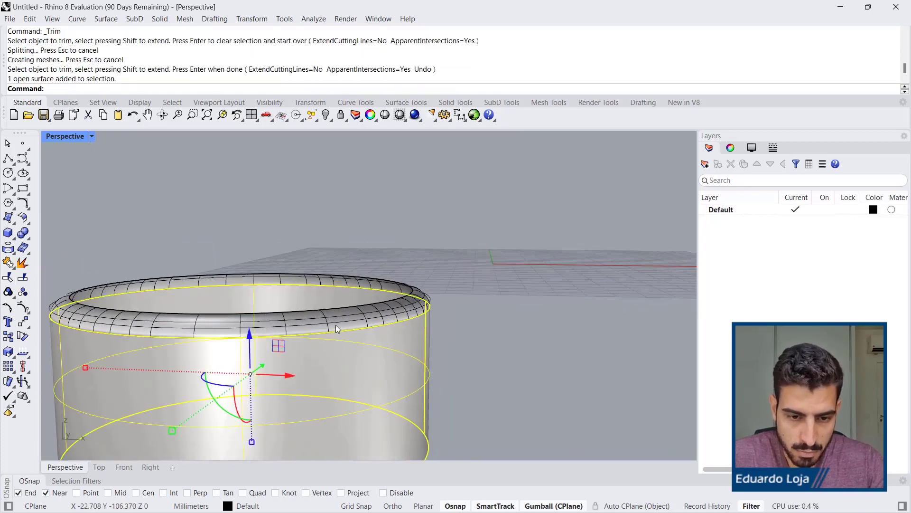
left_click(335, 327, "shift")
left_click(186, 312, "shift")
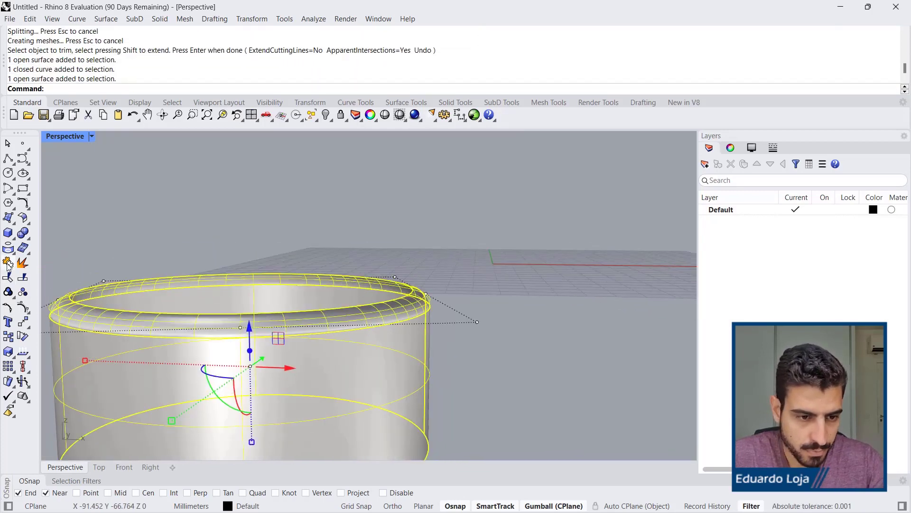
left_click(7, 263)
right_click_drag(452, 226, 342, 280)
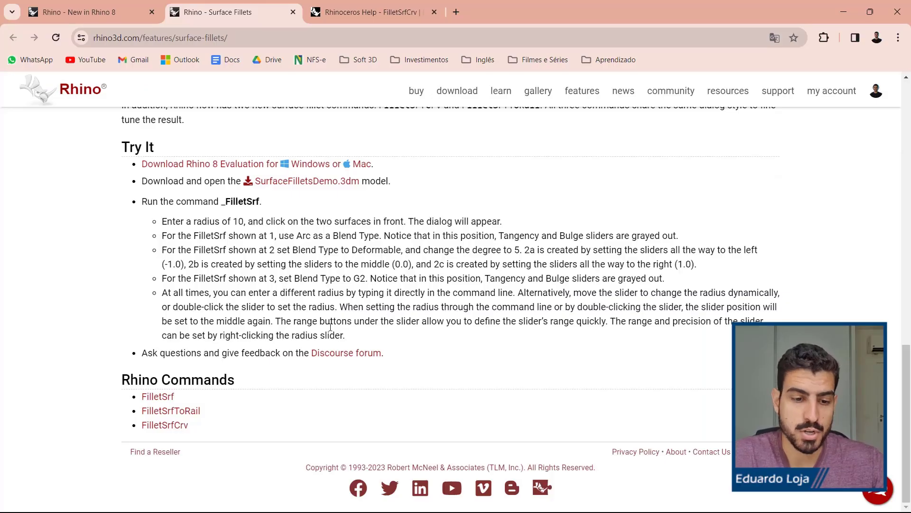
Switch back to the browser and open the FilletSrfToRail help page in a separate tab
left_click_drag(203, 411, 148, 412)
left_click(237, 420)
middle_click(180, 424)
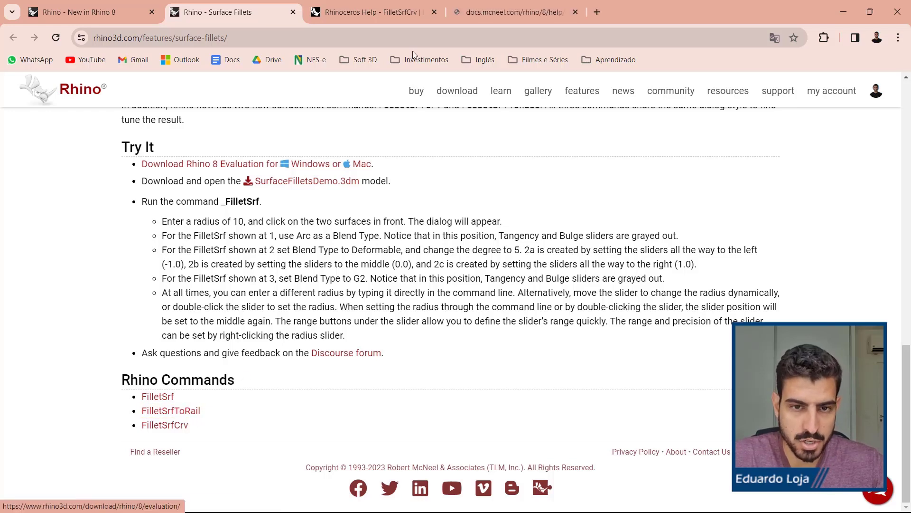
left_click(498, 12)
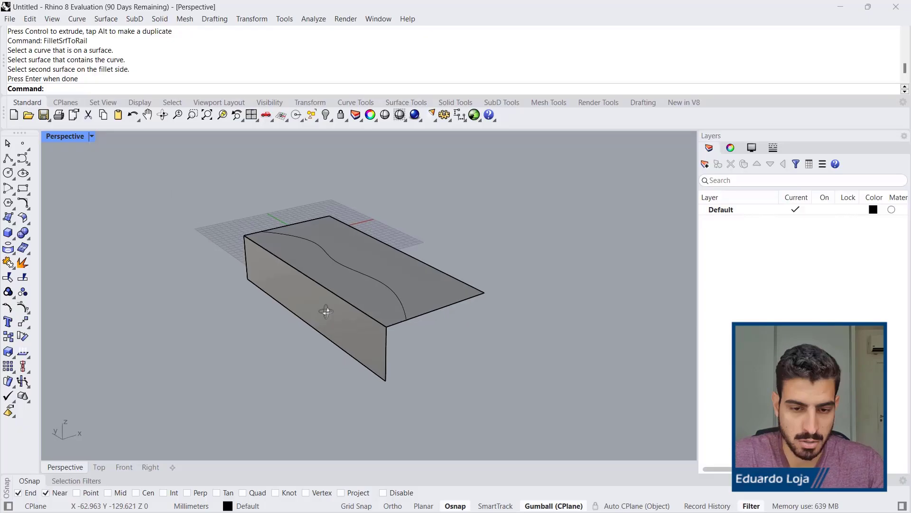
Switch to Rhino and inspect the two perpendicular planar surfaces and the wavy curve on the horizontal one
key("alt+Tab")
right_click_drag(321, 301, 331, 290)
left_click(383, 280)
left_click(370, 318)
left_click(470, 338)
left_click(403, 304)
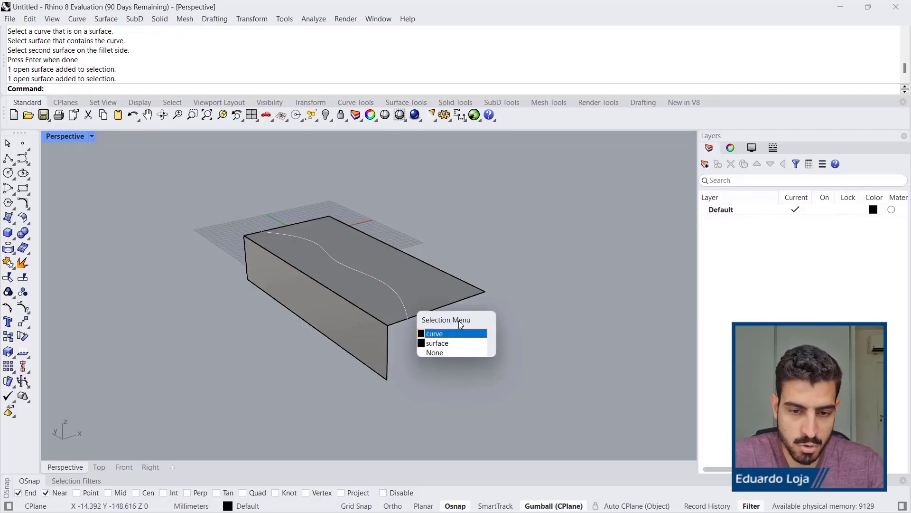
left_click(455, 334)
right_click_drag(456, 333, 337, 252)
right_click_drag(394, 266, 408, 298)
key("Escape")
scroll(408, 316, "up", 4)
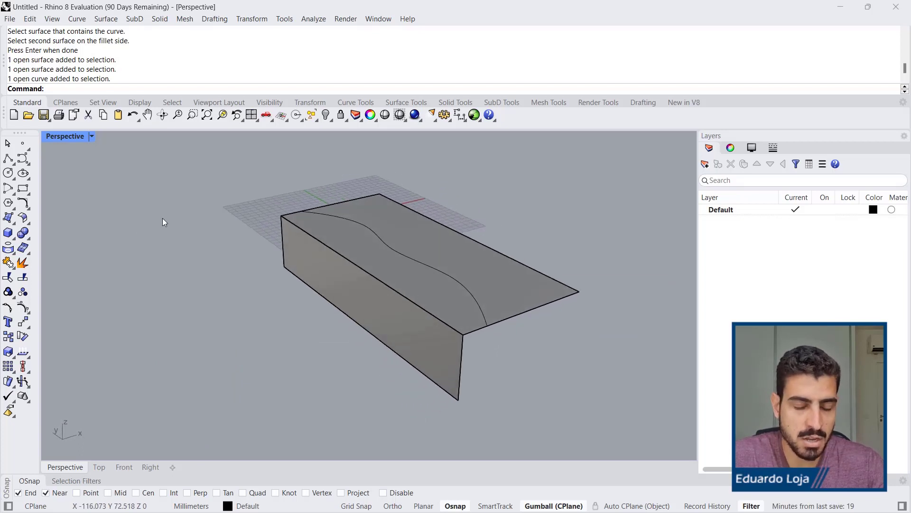
Start a FilletSrfToRail fillet using the wavy curve as rail, the horizontal surface containing it, and the vertical surface as second surface
type("FilletSrfCrv")
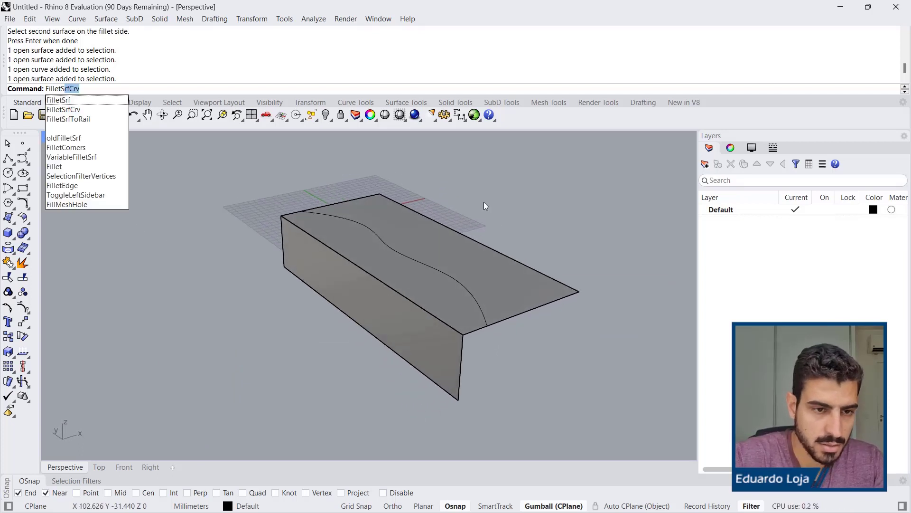
key("Down")
key("Down")
key("Return")
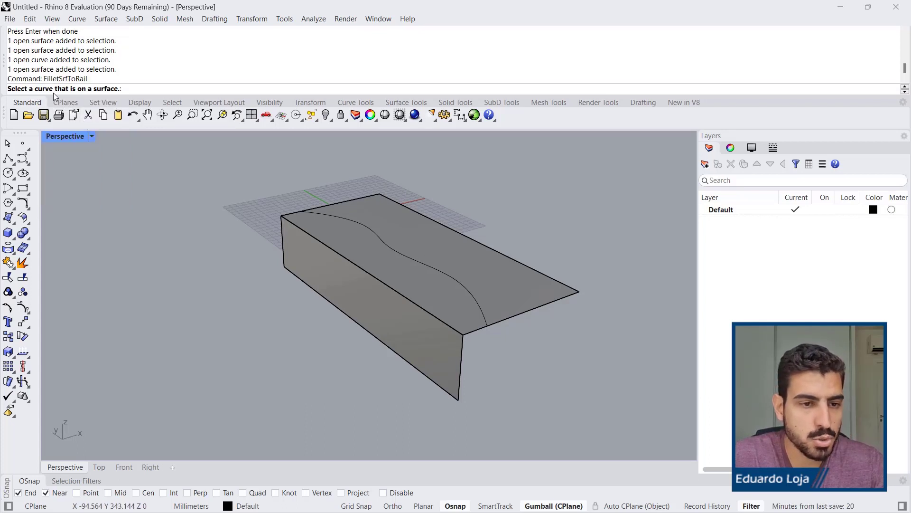
scroll(316, 216, "up", 5)
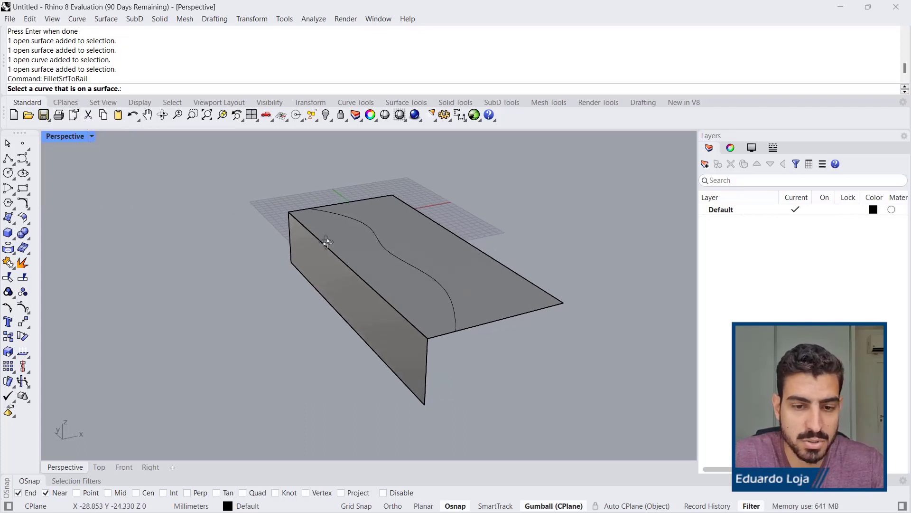
left_click(308, 208)
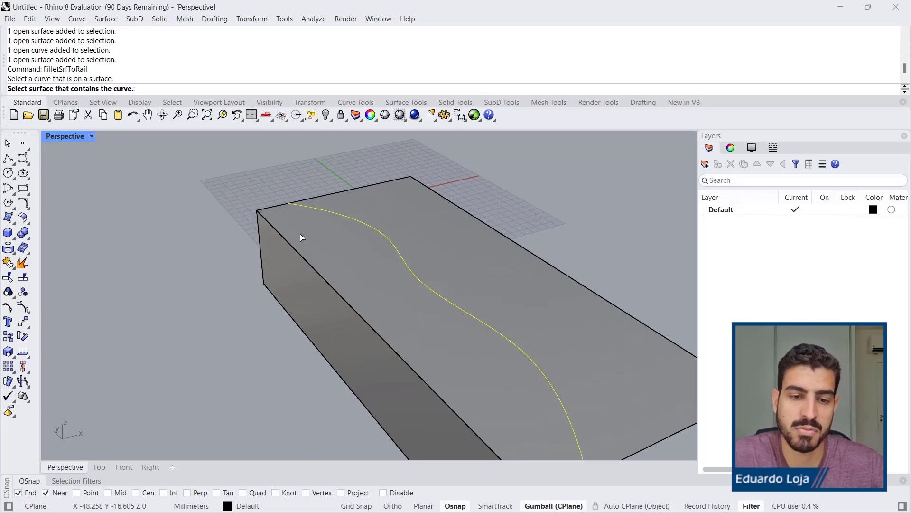
left_click(294, 233)
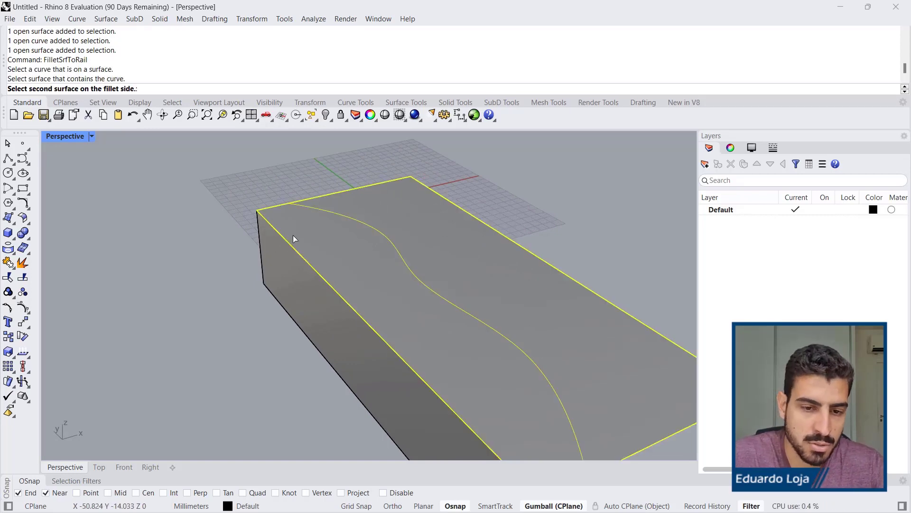
scroll(288, 249, "down", 2)
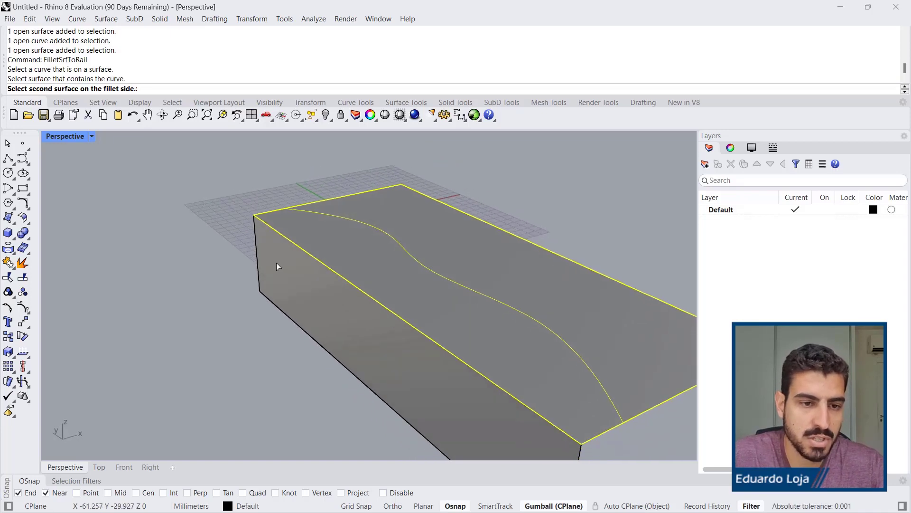
left_click(264, 249)
right_click_drag(306, 256, 349, 293, "shift")
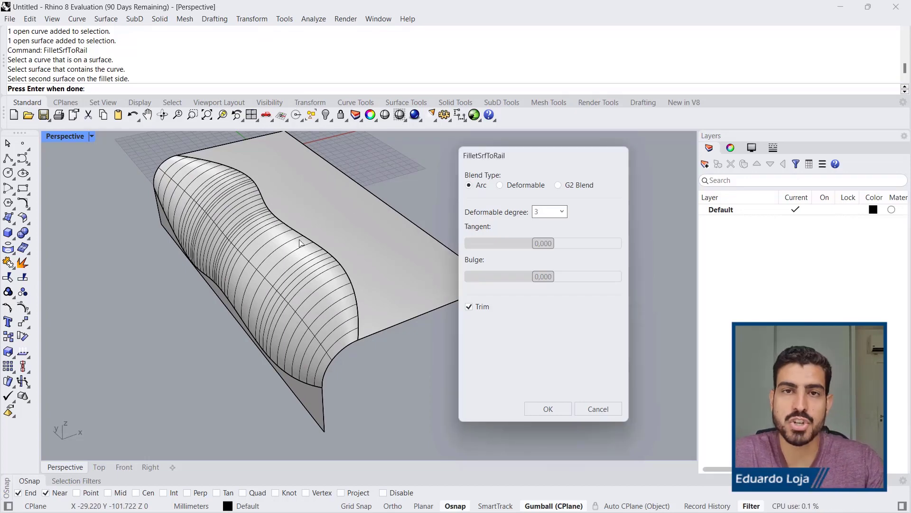
right_click_drag(284, 255, 455, 229)
Try the Deformable blend type with a tangent of 0,112 and the G2 Blend type on the fillet preview
left_click_drag(489, 159, 506, 159)
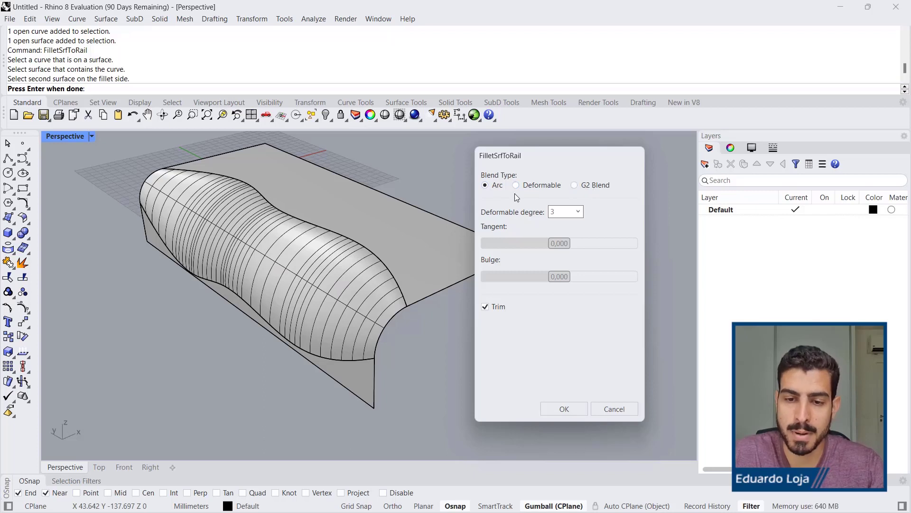
left_click(516, 186)
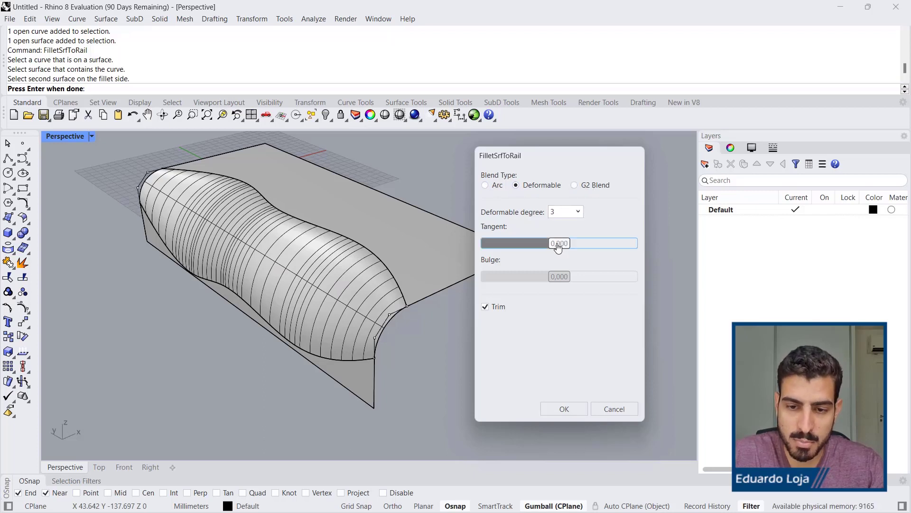
left_click_drag(560, 249, 569, 199)
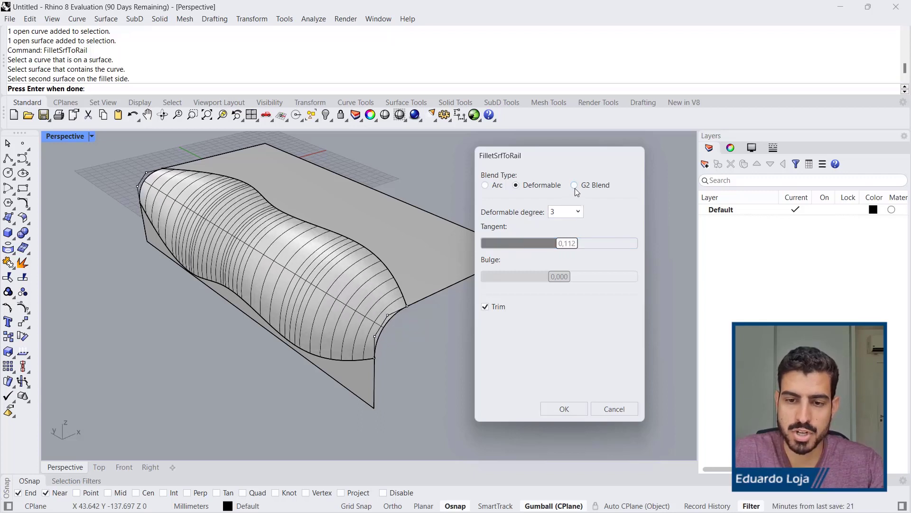
left_click(574, 185)
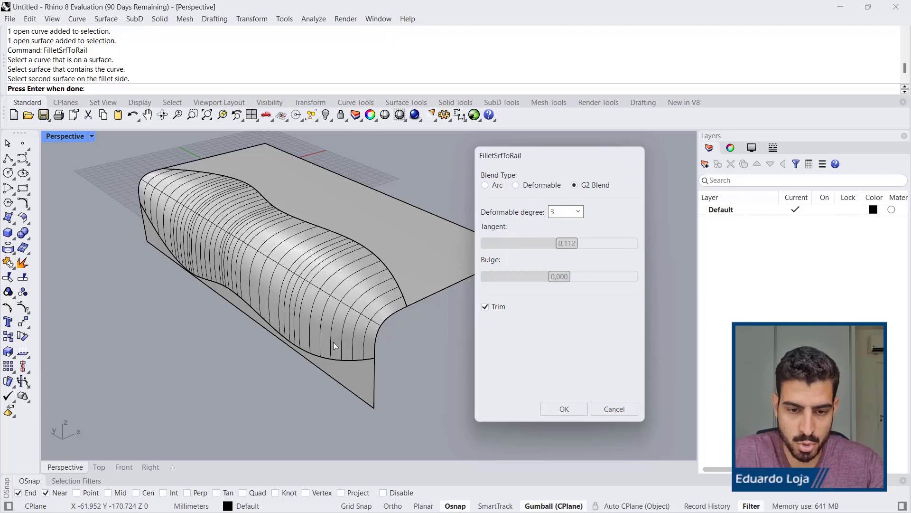
Set the blend type to Deformable with a tangent of -0,170 and create the rail fillet
left_click(549, 188)
left_click_drag(567, 243, 548, 247)
left_click(559, 409)
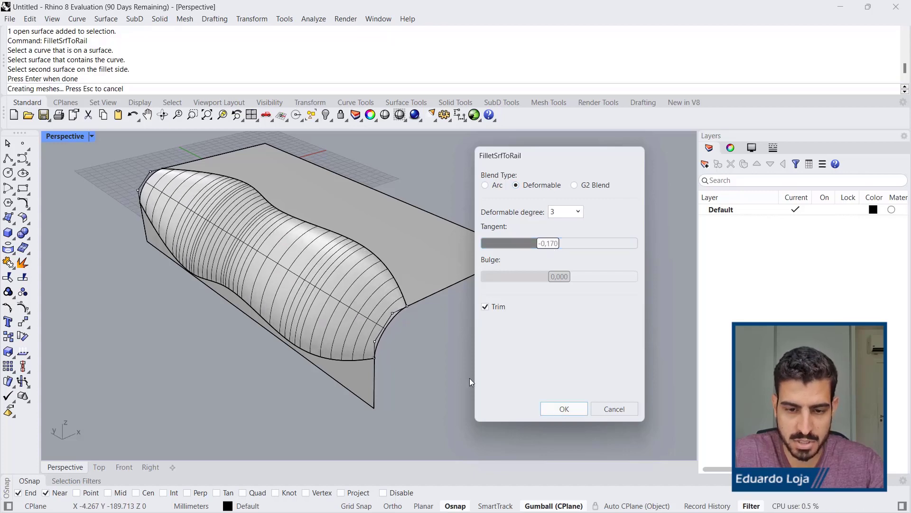
Inspect the finished fillet from several sides and select the rail curve along its upper edge
right_click_drag(519, 388, 331, 292)
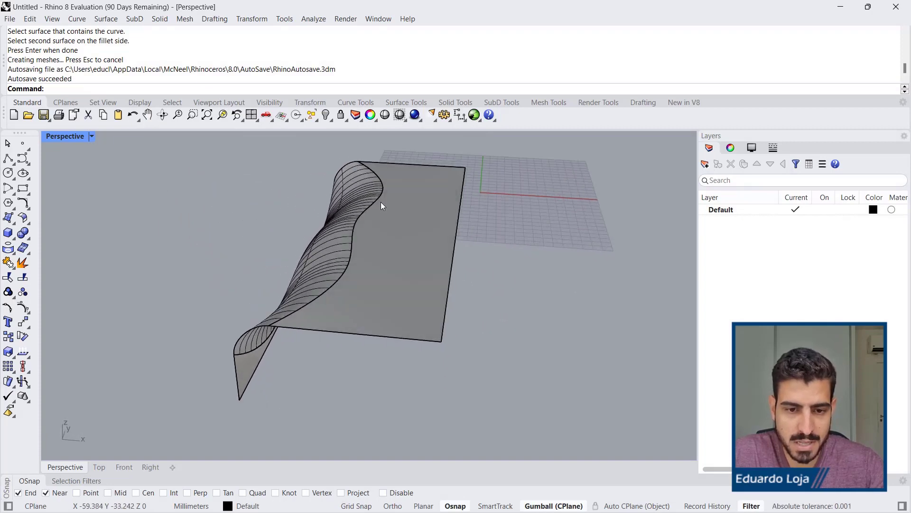
left_click(368, 213)
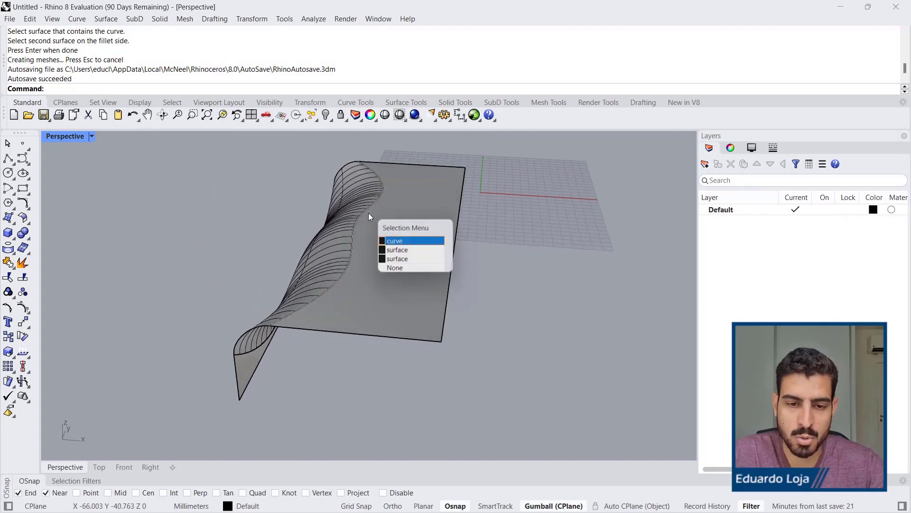
left_click(395, 240)
right_click_drag(355, 235, 490, 224)
scroll(500, 182, "down", 3)
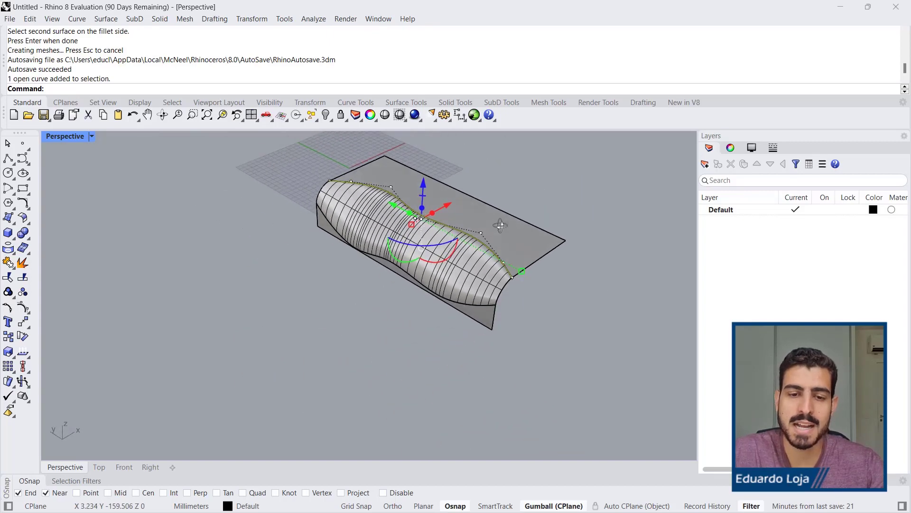
left_click(485, 211)
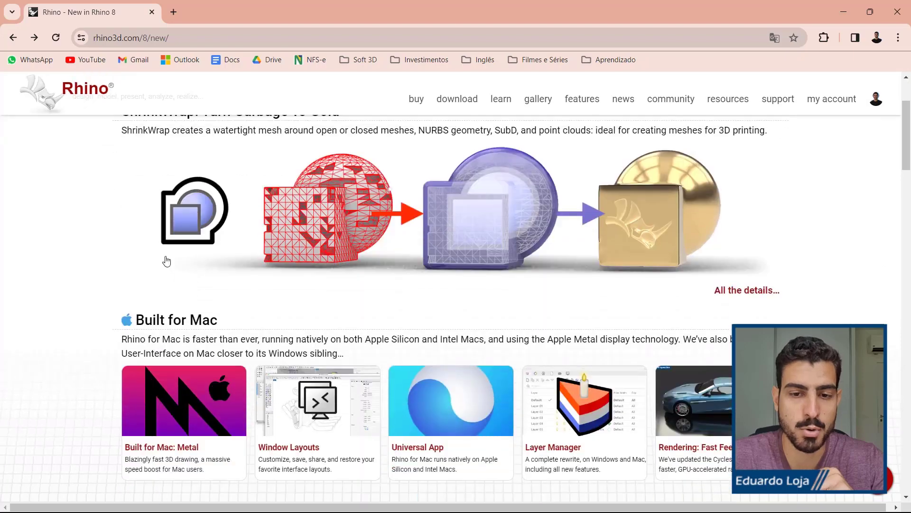
Browse the New in Rhino 8 web page from its introduction to the SubD Creases and Modeling: Simplified sections
scroll(167, 261, "up", 3)
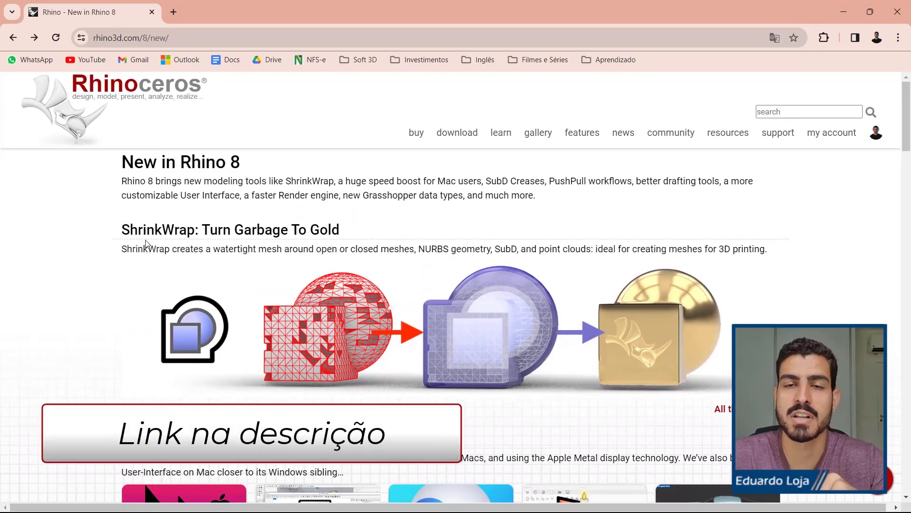
scroll(146, 244, "down", 6)
scroll(146, 244, "down", 4)
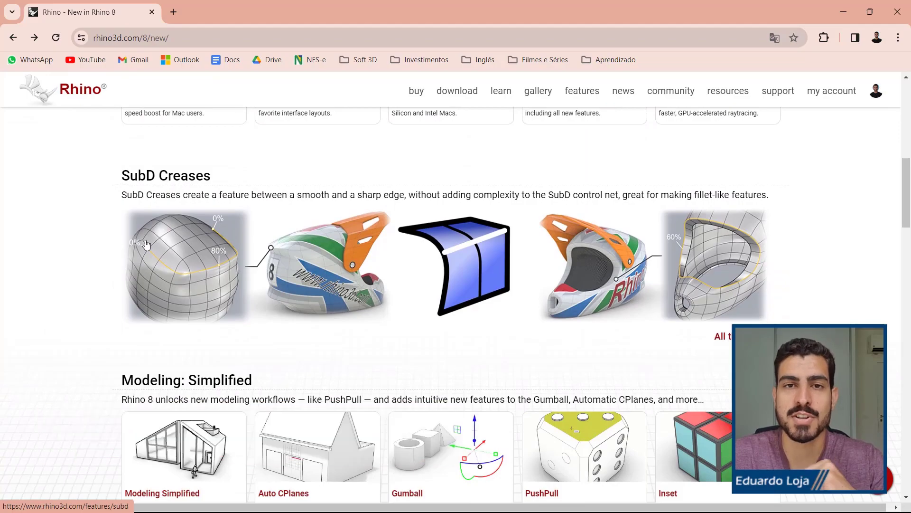